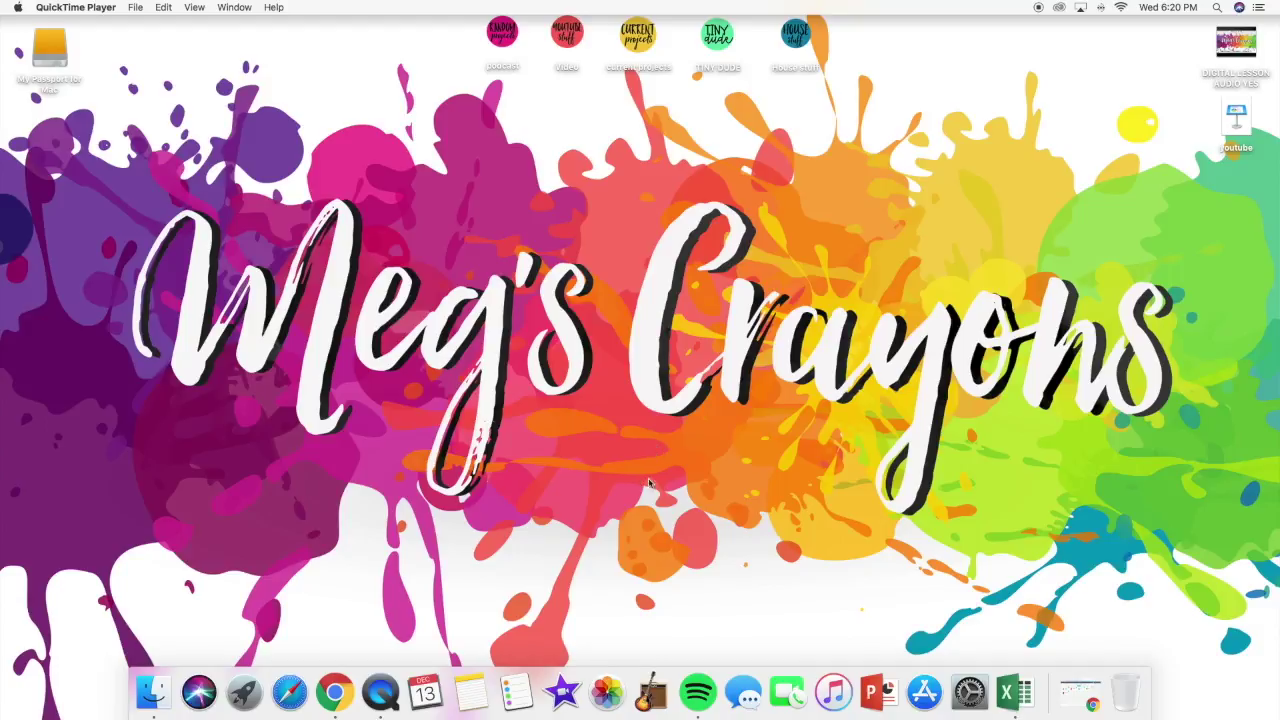
Step: Switch to the ClassDojo classroom in Chrome, mark the student with the light-blue monster as present, and save the attendance
click(1082, 692)
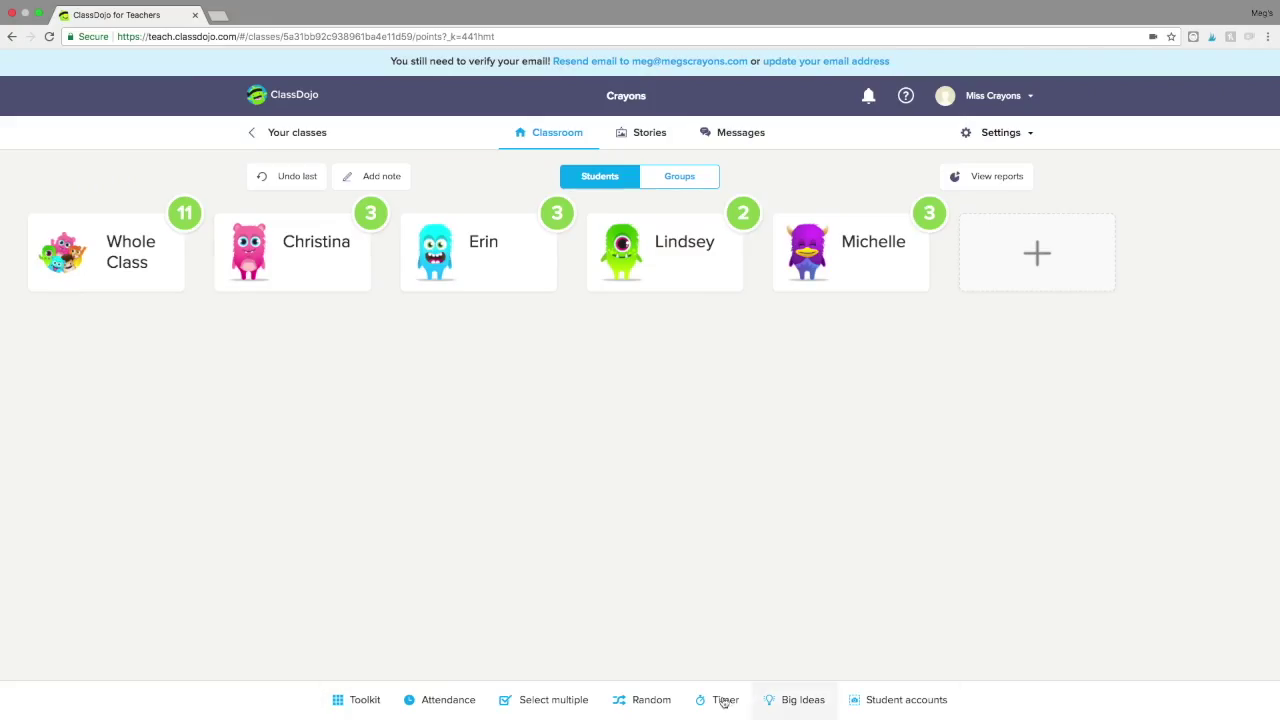
click(448, 700)
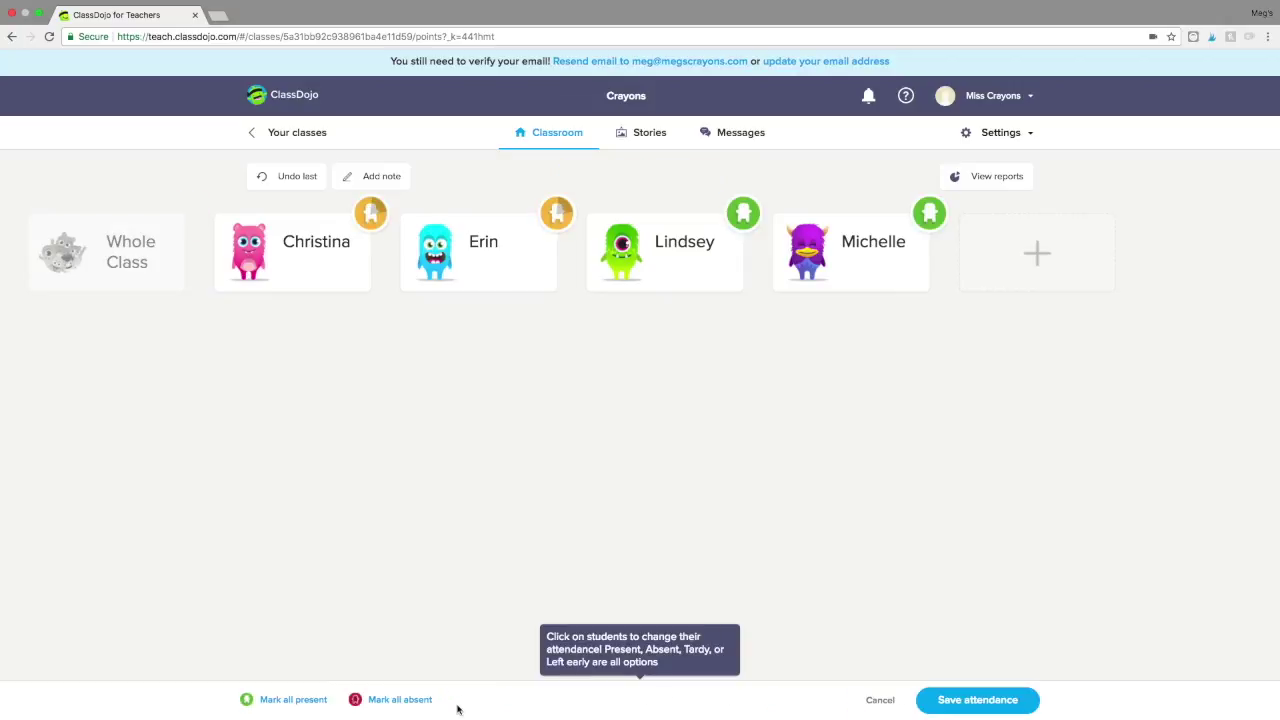
click(508, 244)
click(517, 251)
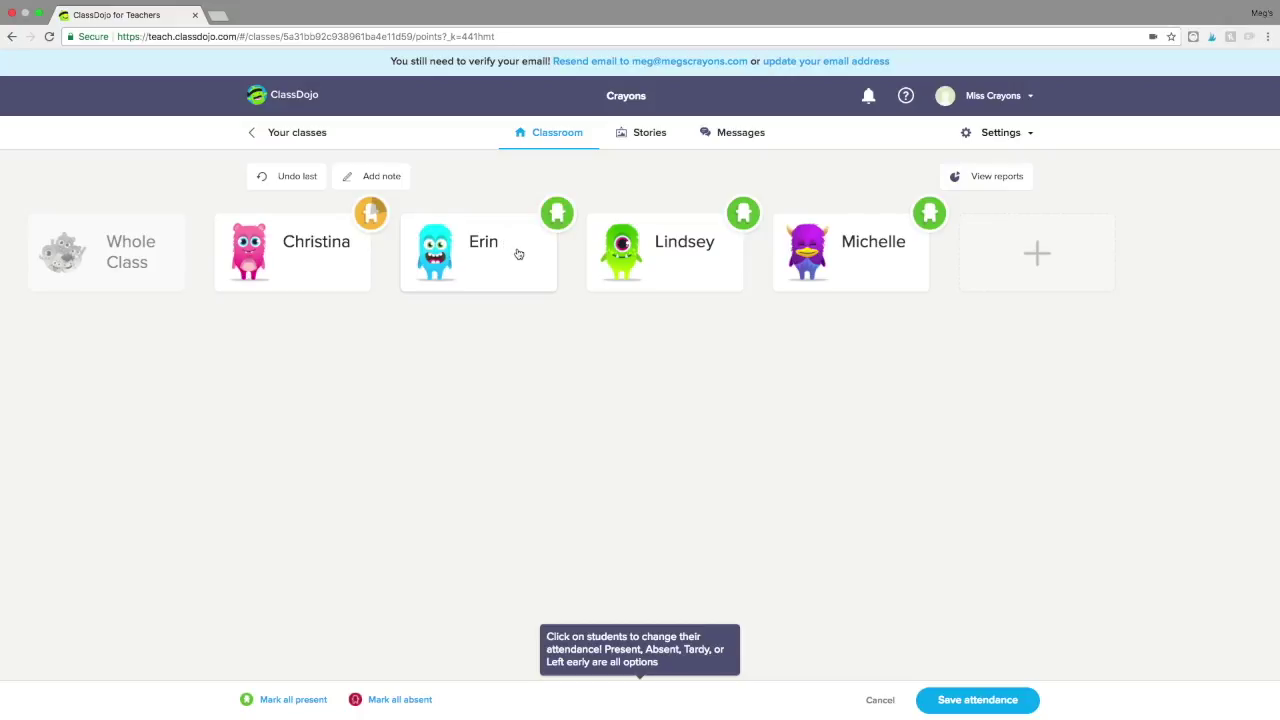
click(977, 700)
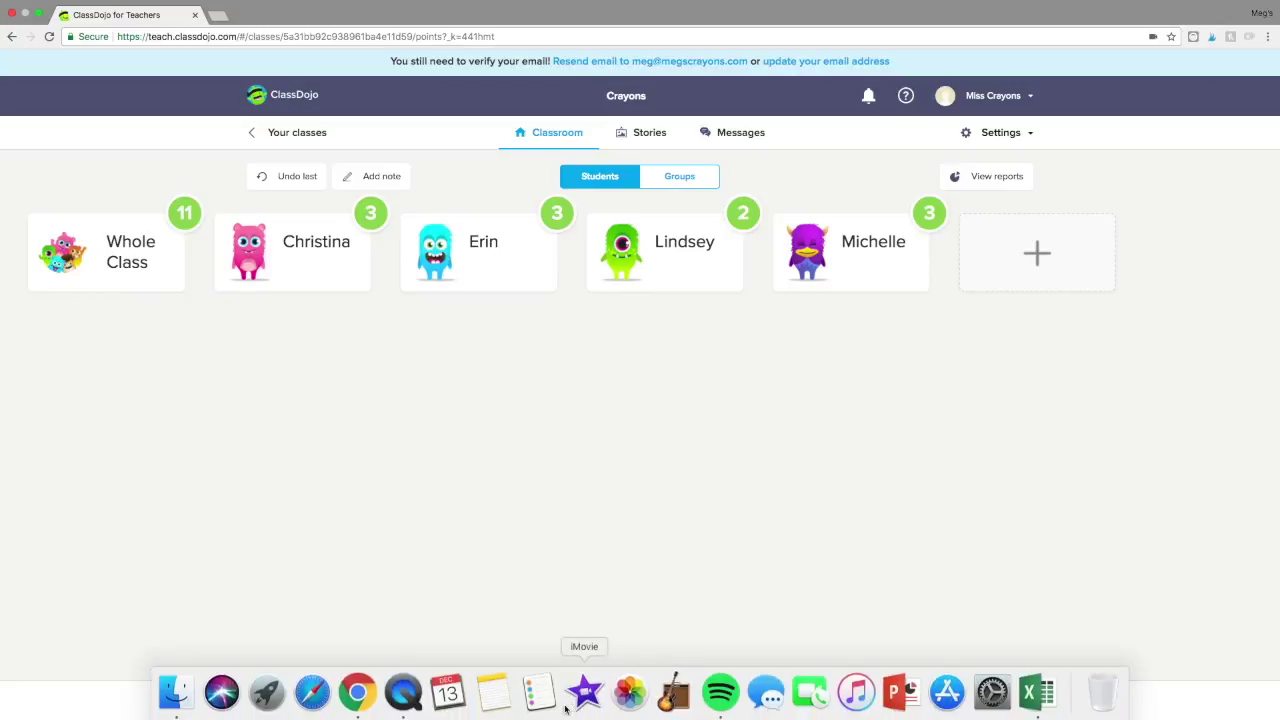
Step: Try selecting all students for group feedback, clear the selection and cancel
click(548, 703)
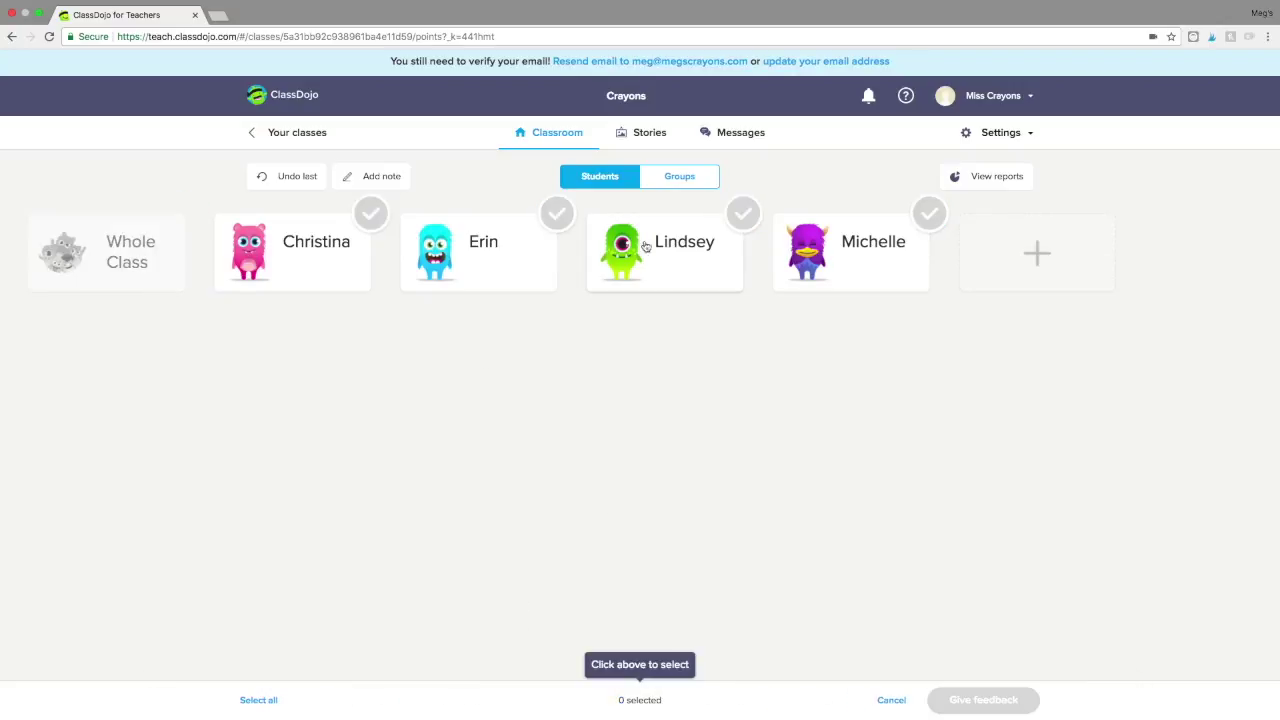
click(257, 700)
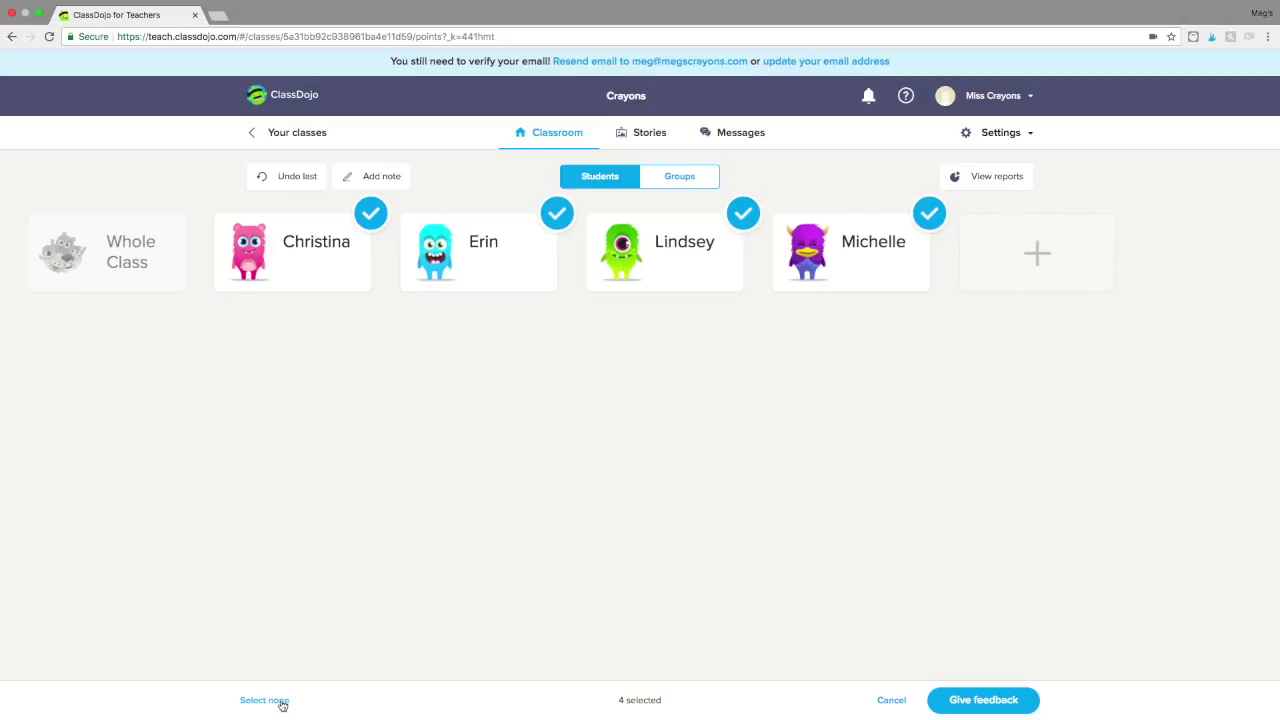
click(282, 702)
click(890, 703)
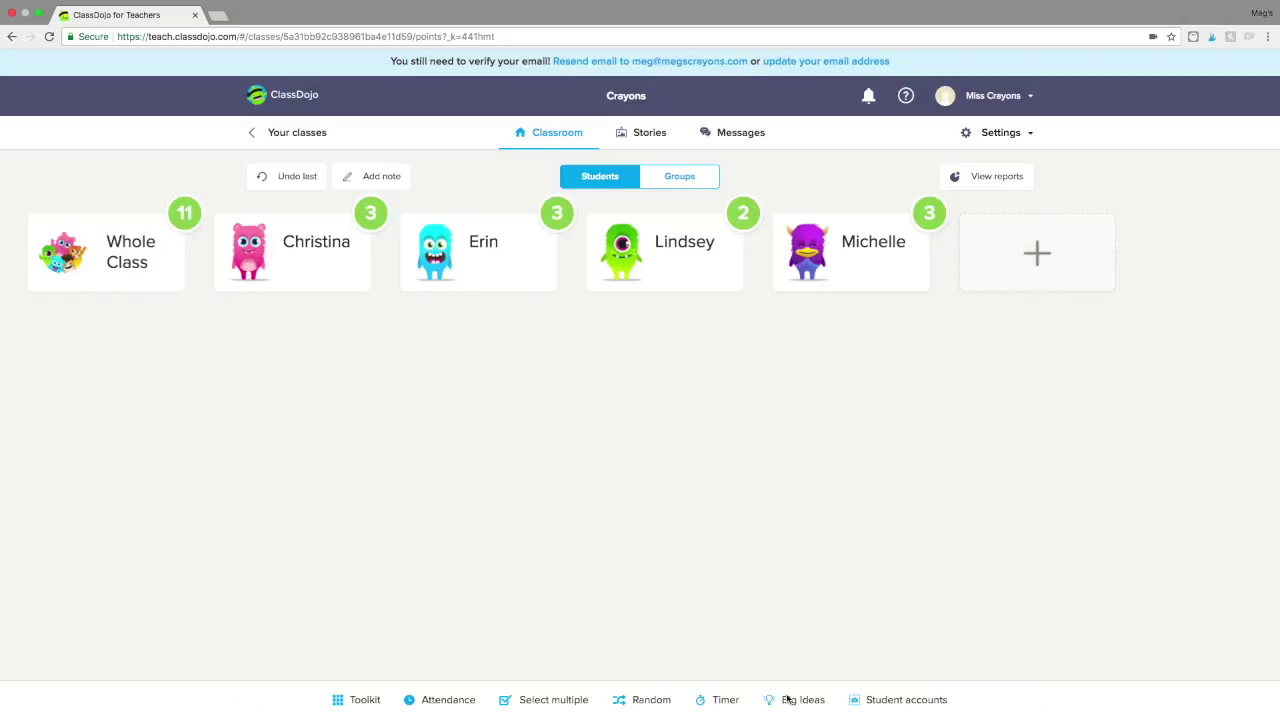
Step: Try the random student picker without giving feedback, and view the movable timer's stopwatch mode before closing it
click(652, 711)
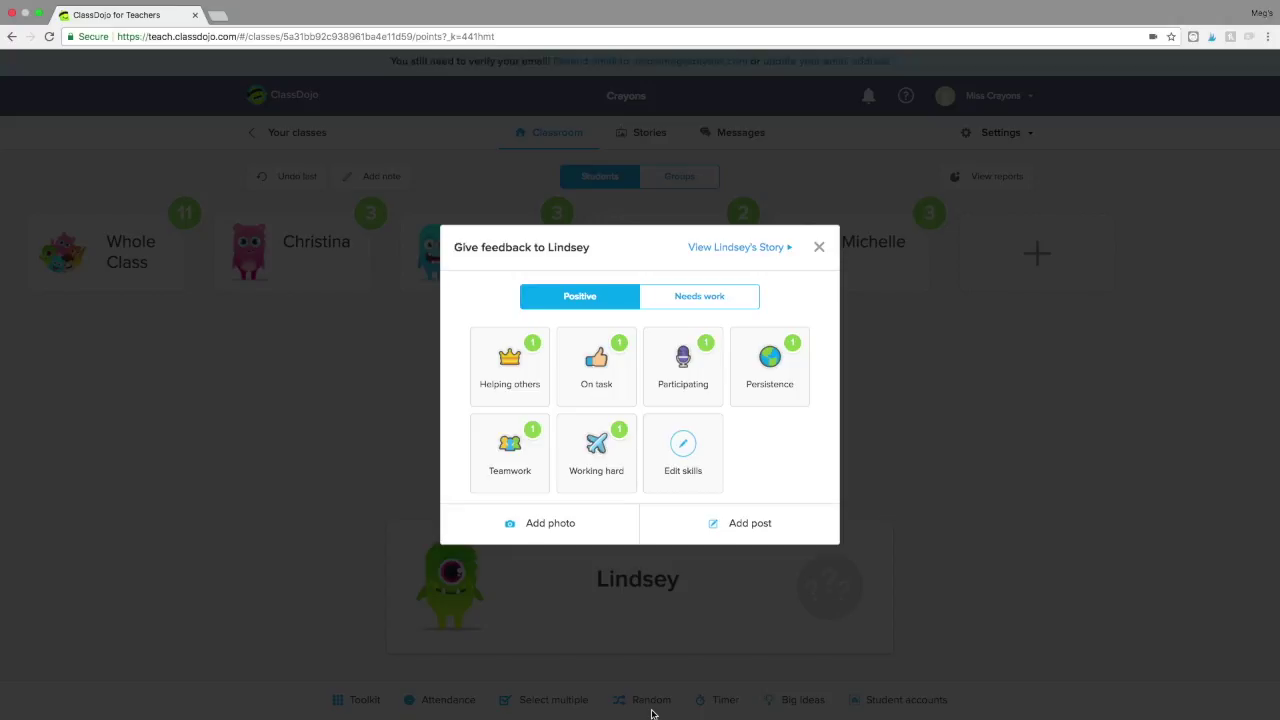
click(819, 249)
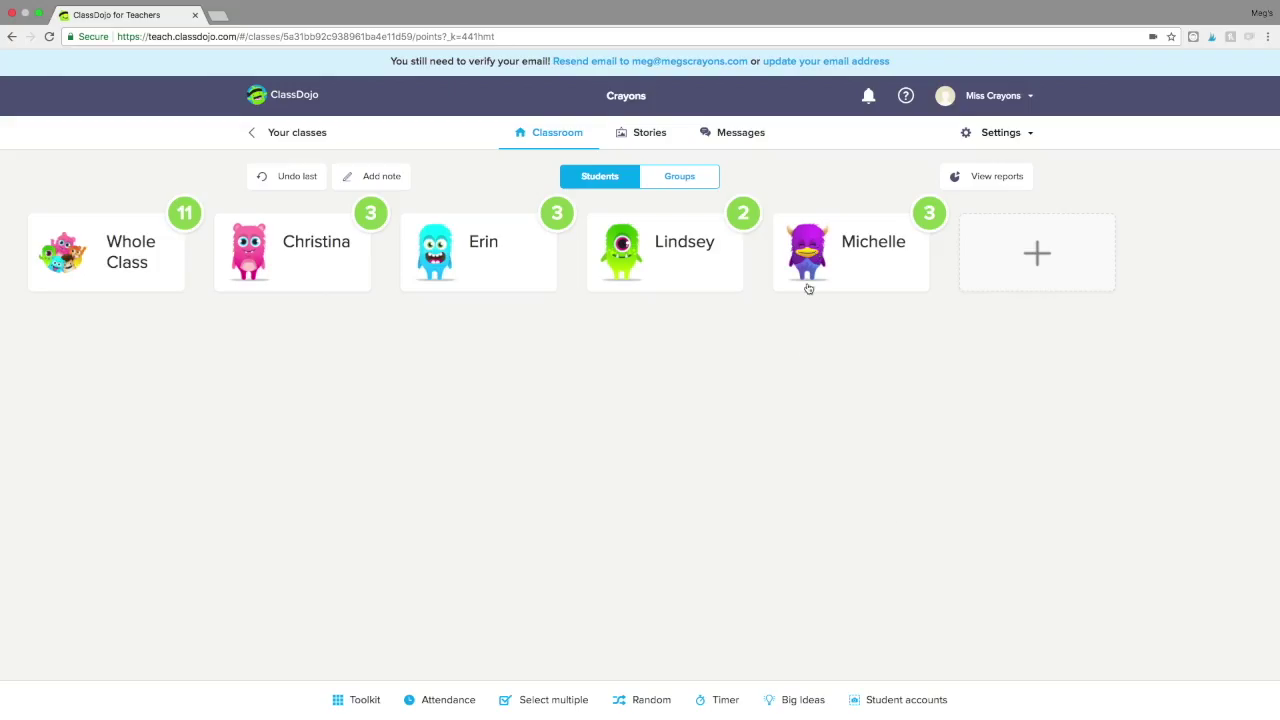
click(726, 704)
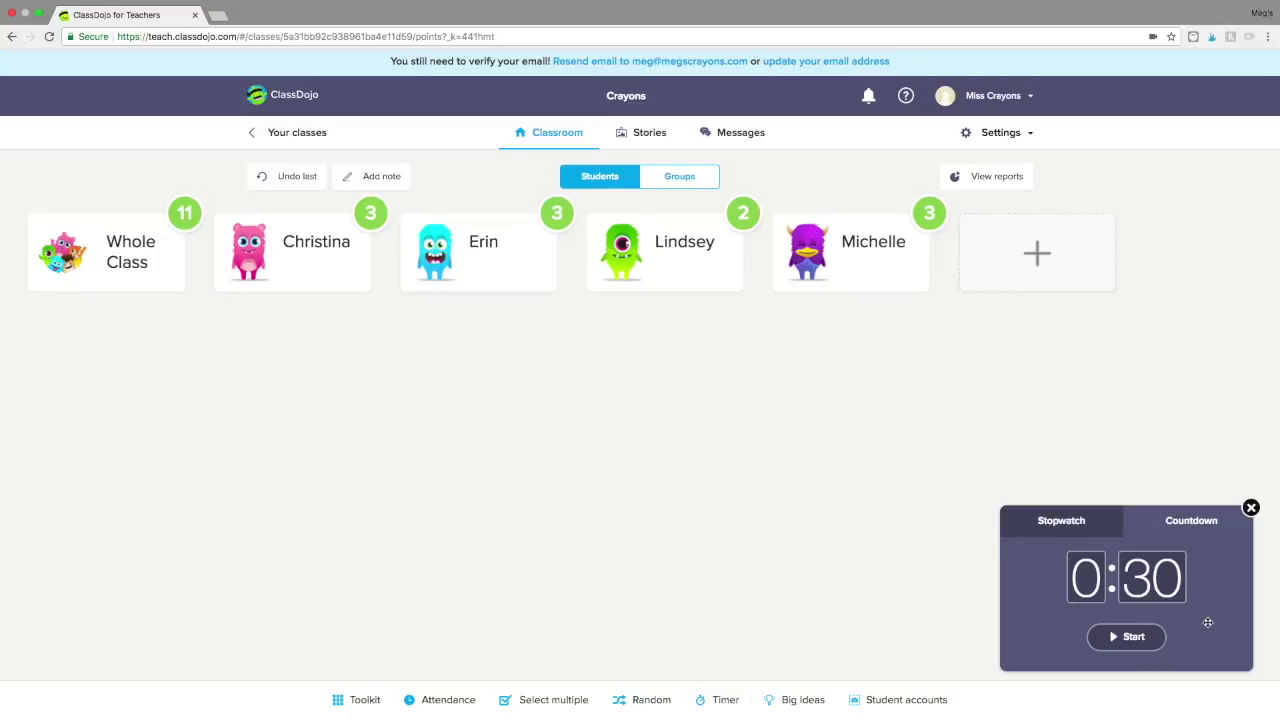
drag(1206, 622, 871, 620)
click(727, 517)
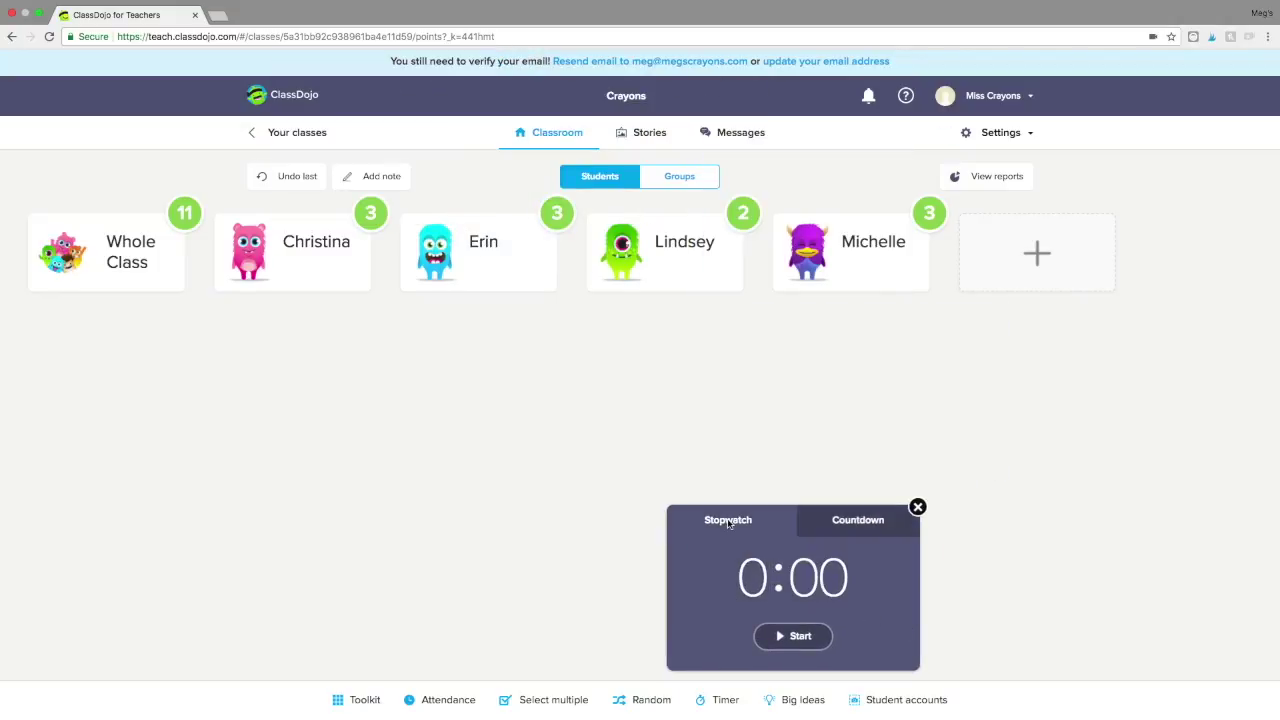
click(918, 508)
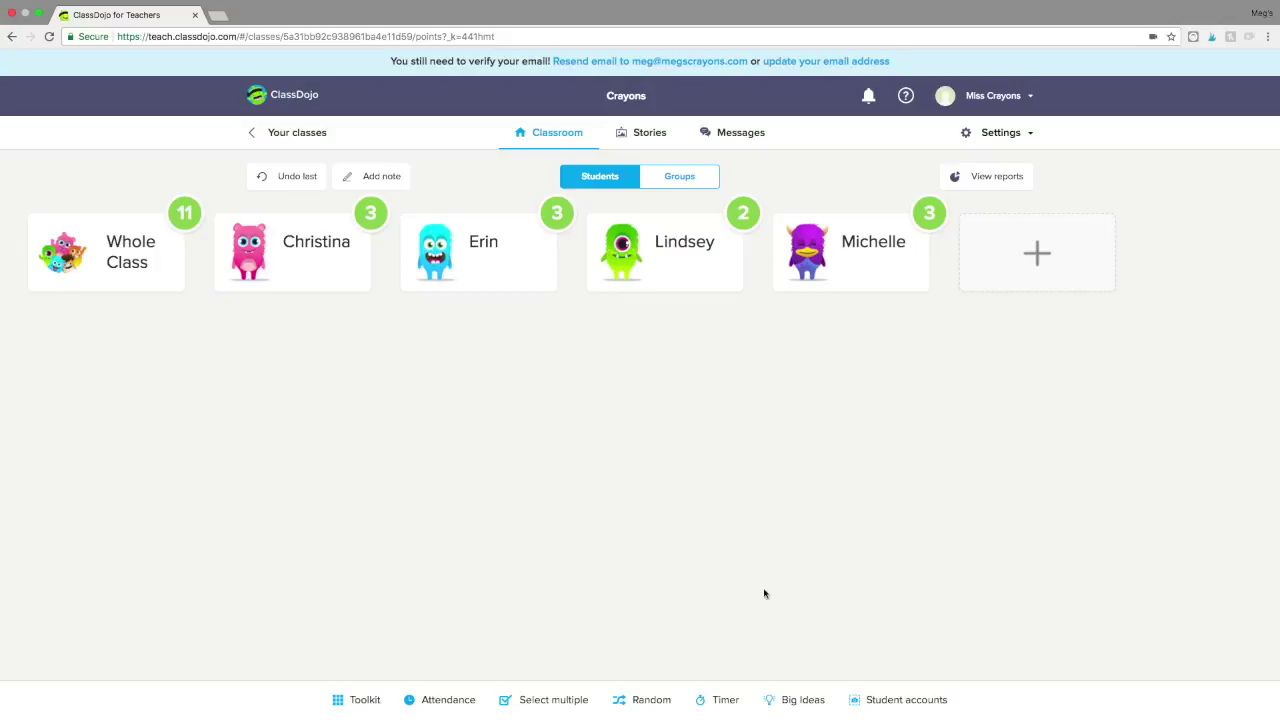
Step: Examine the activity categories on the Big Ideas page, and return to the classroom, dismissing the activity-sharing prompt
click(809, 706)
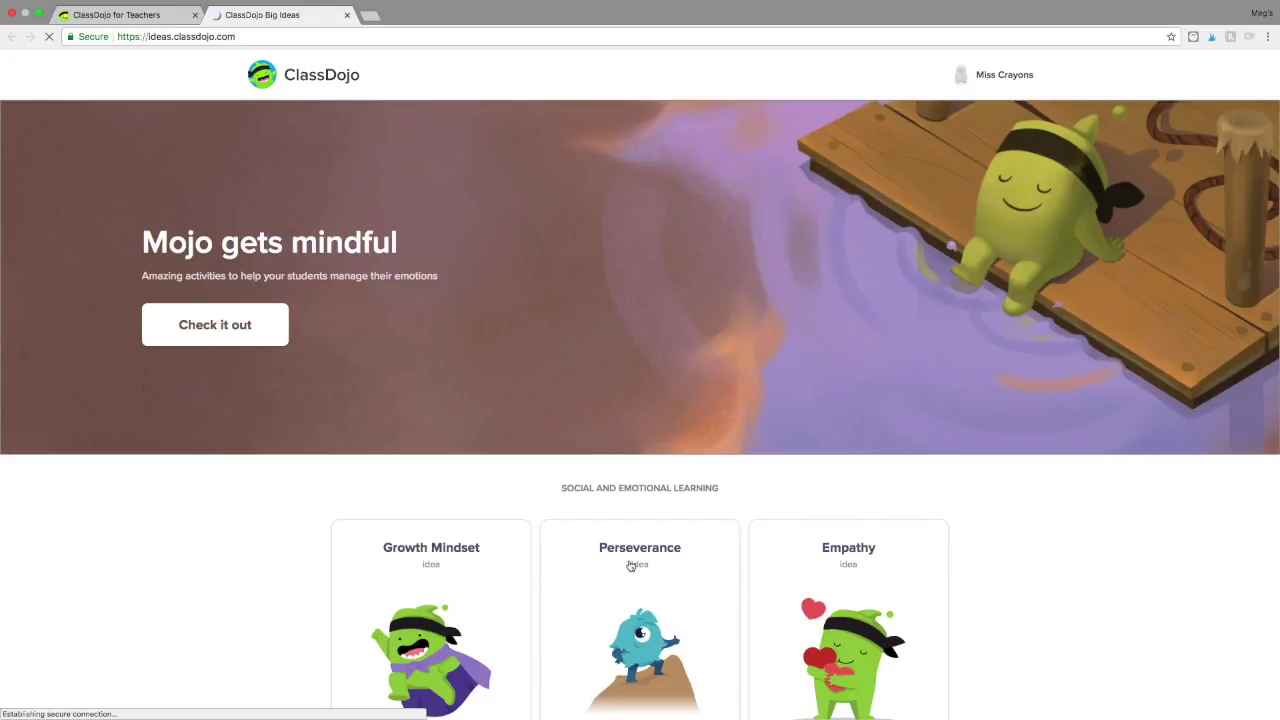
scroll(630, 565, down, 3)
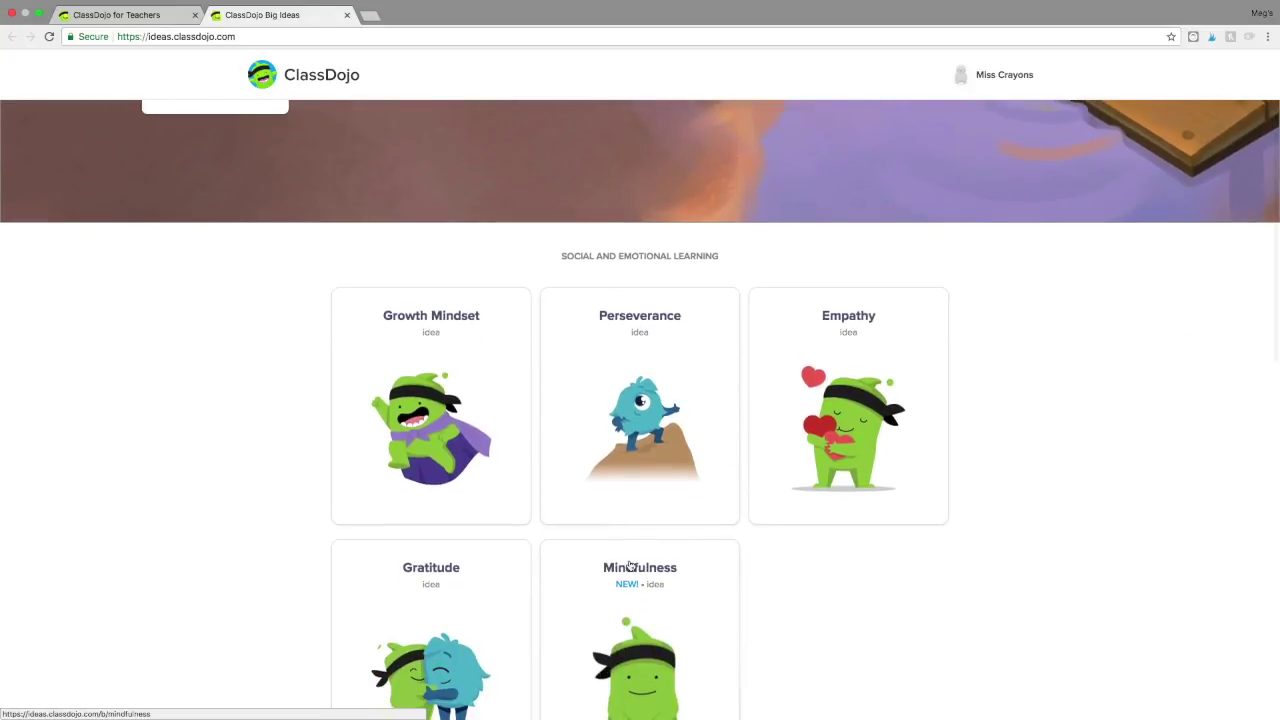
scroll(630, 565, down, 2)
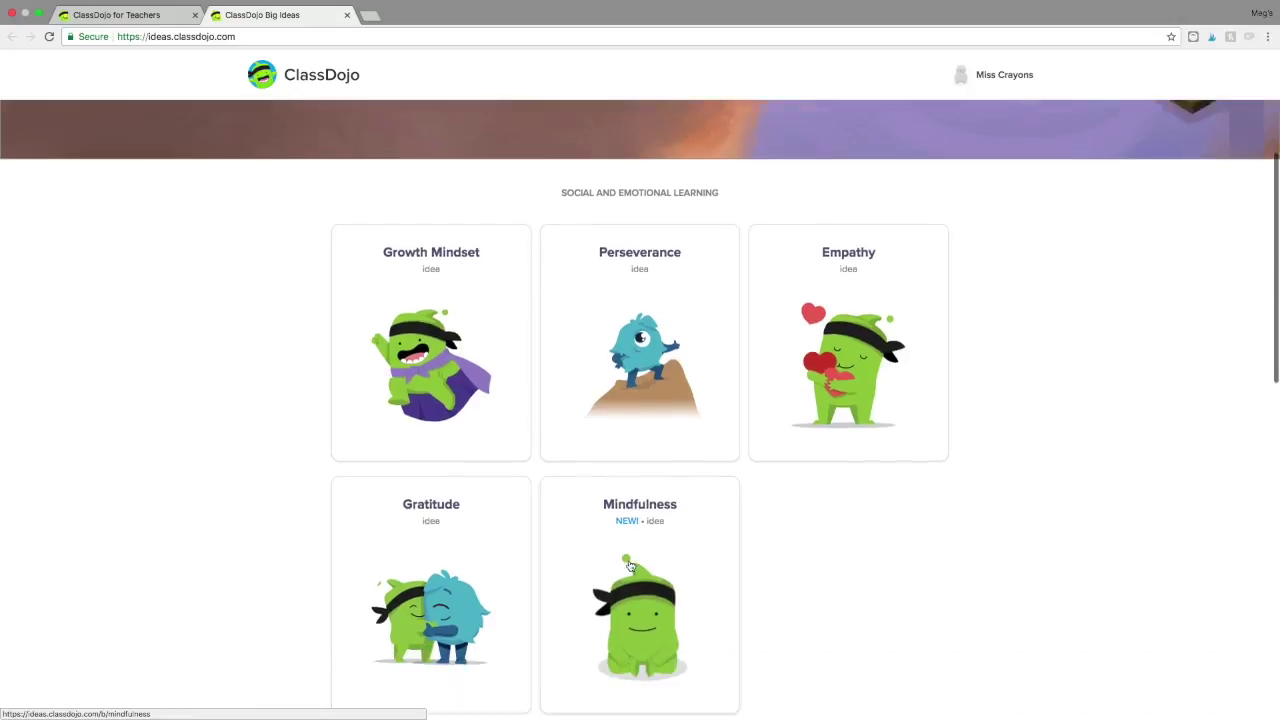
scroll(630, 565, down, 2)
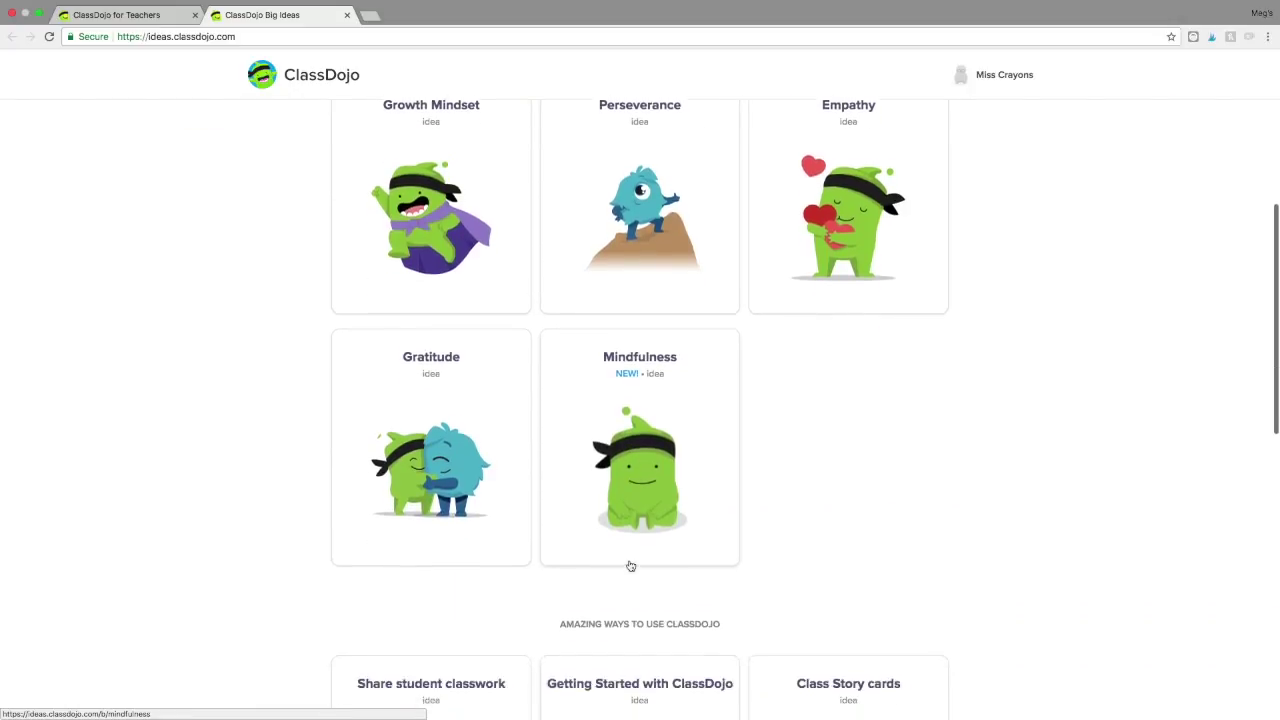
scroll(629, 563, up, 5)
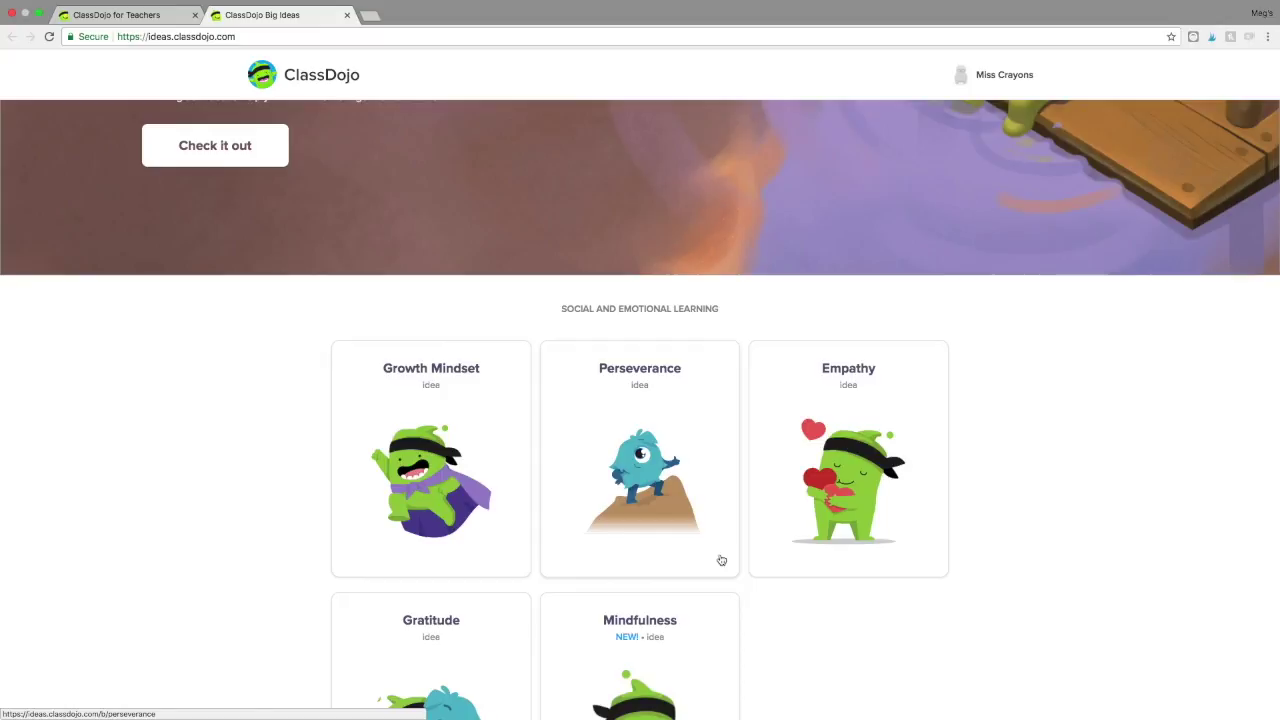
scroll(721, 560, down, 5)
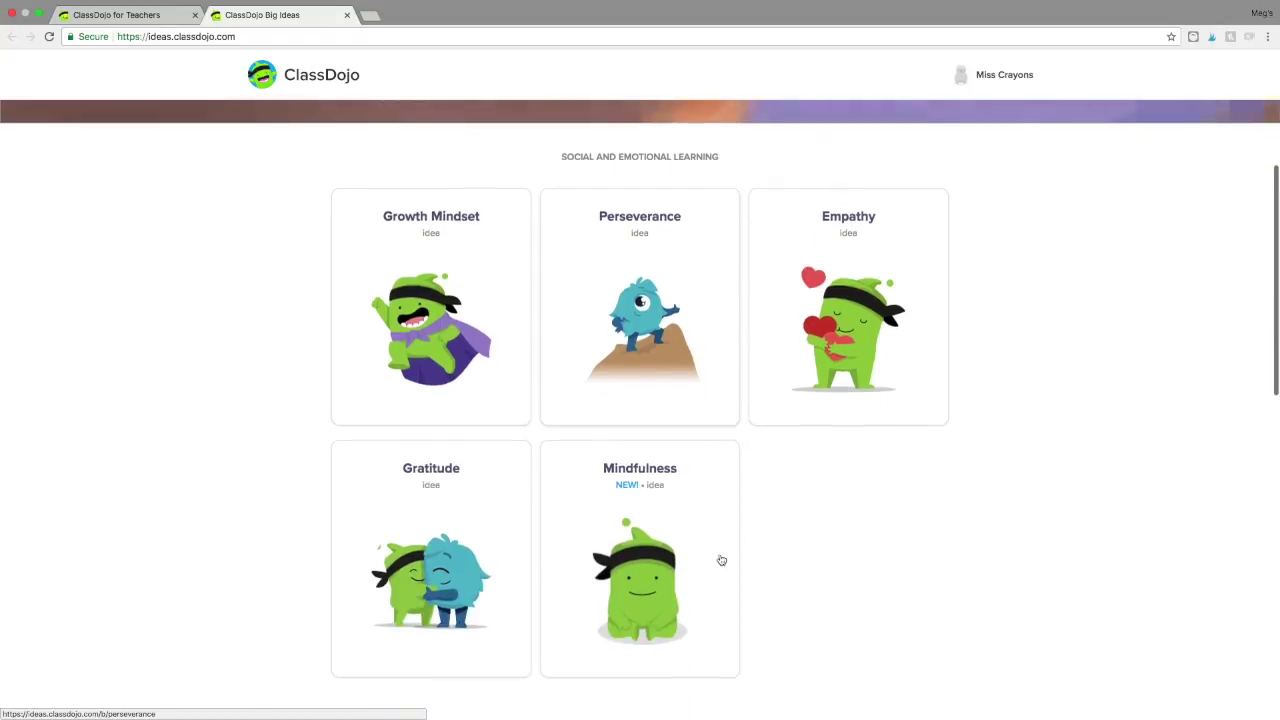
scroll(721, 560, down, 3)
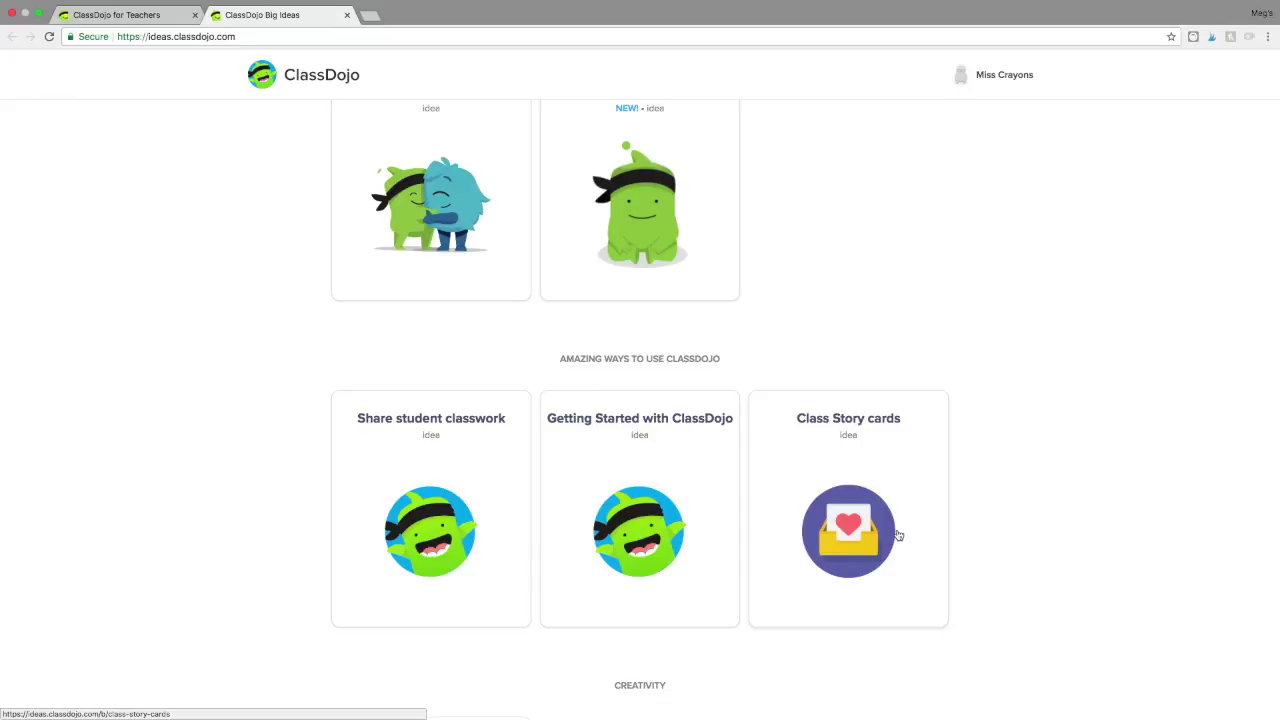
scroll(897, 535, down, 8)
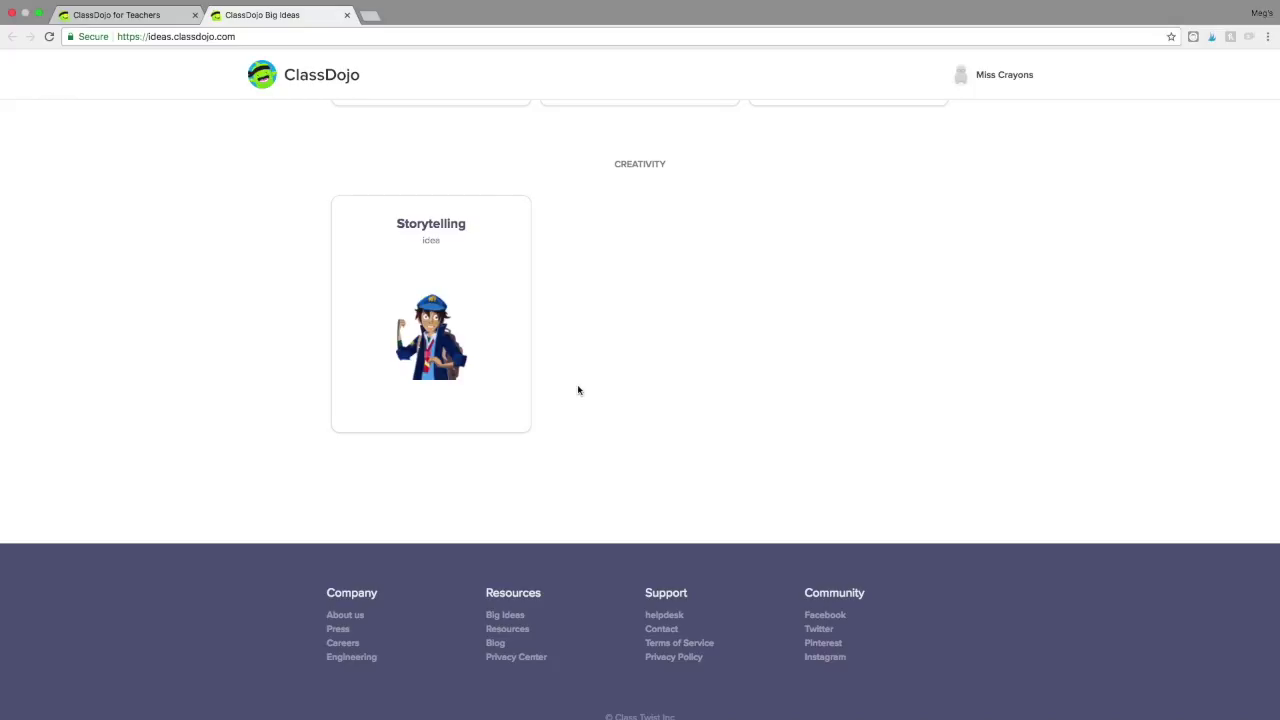
scroll(578, 390, up, 5)
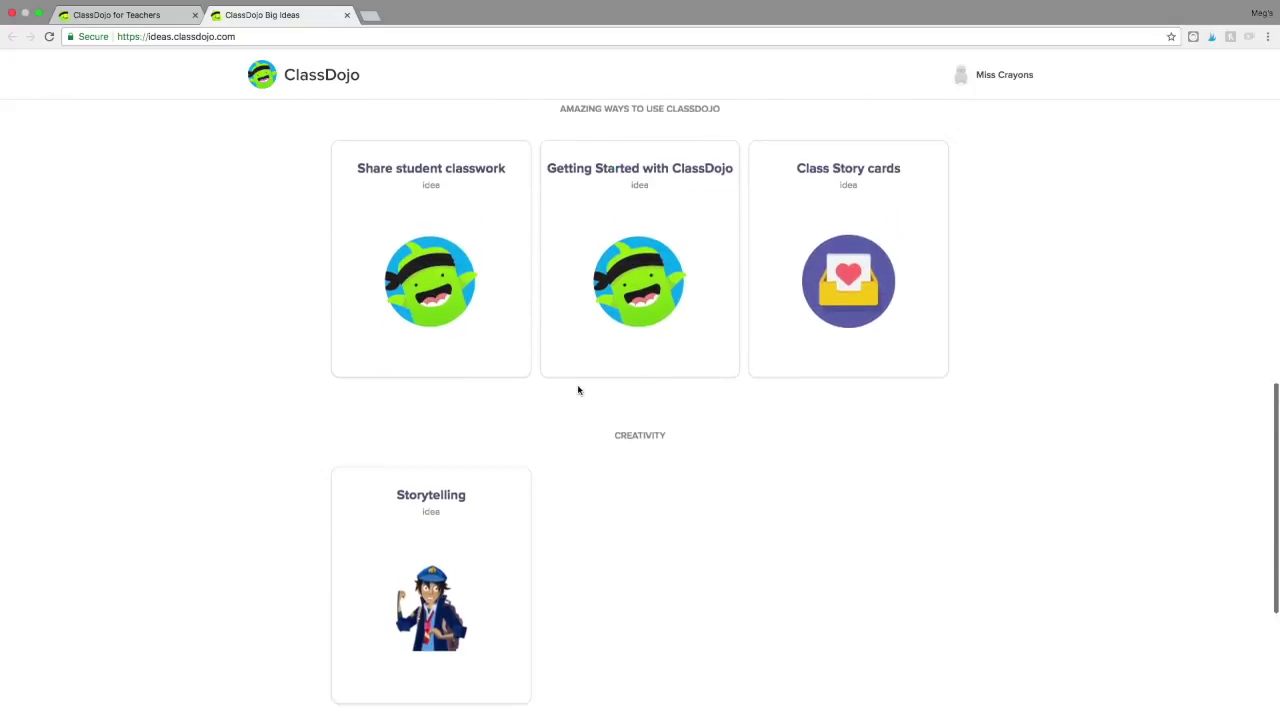
scroll(578, 390, down, 2)
scroll(578, 390, up, 2)
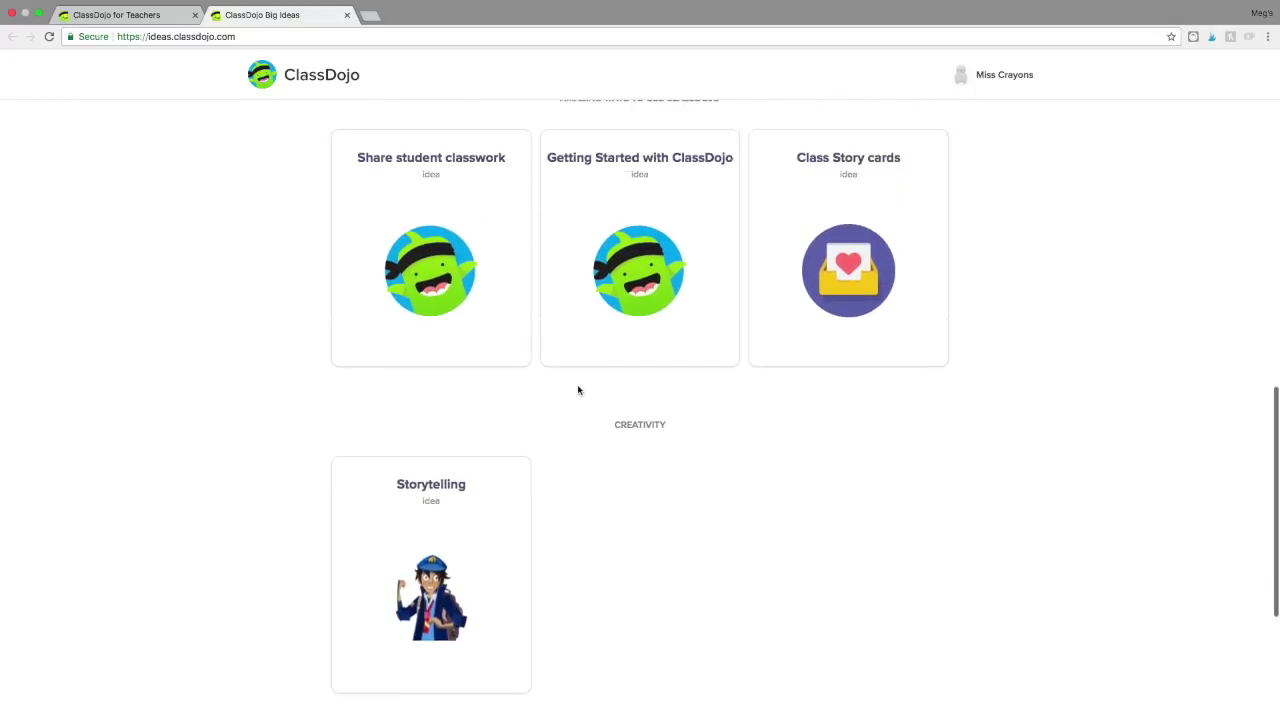
scroll(578, 390, up, 15)
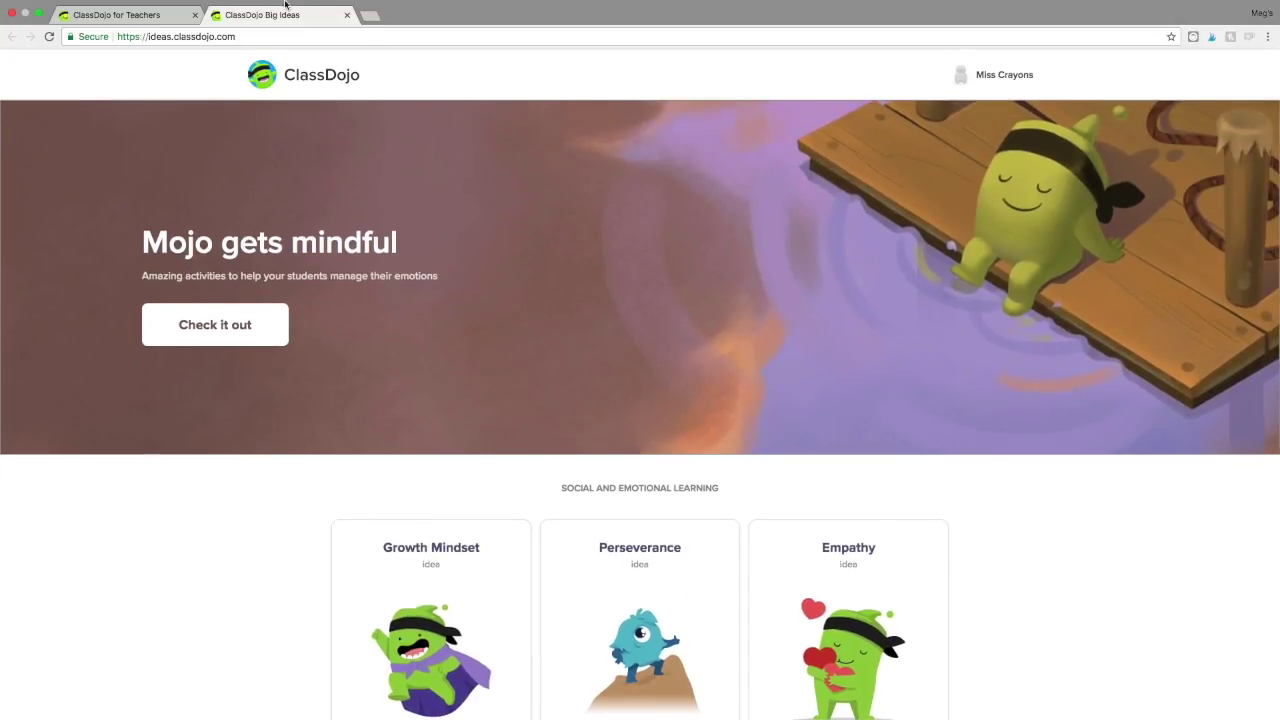
click(347, 16)
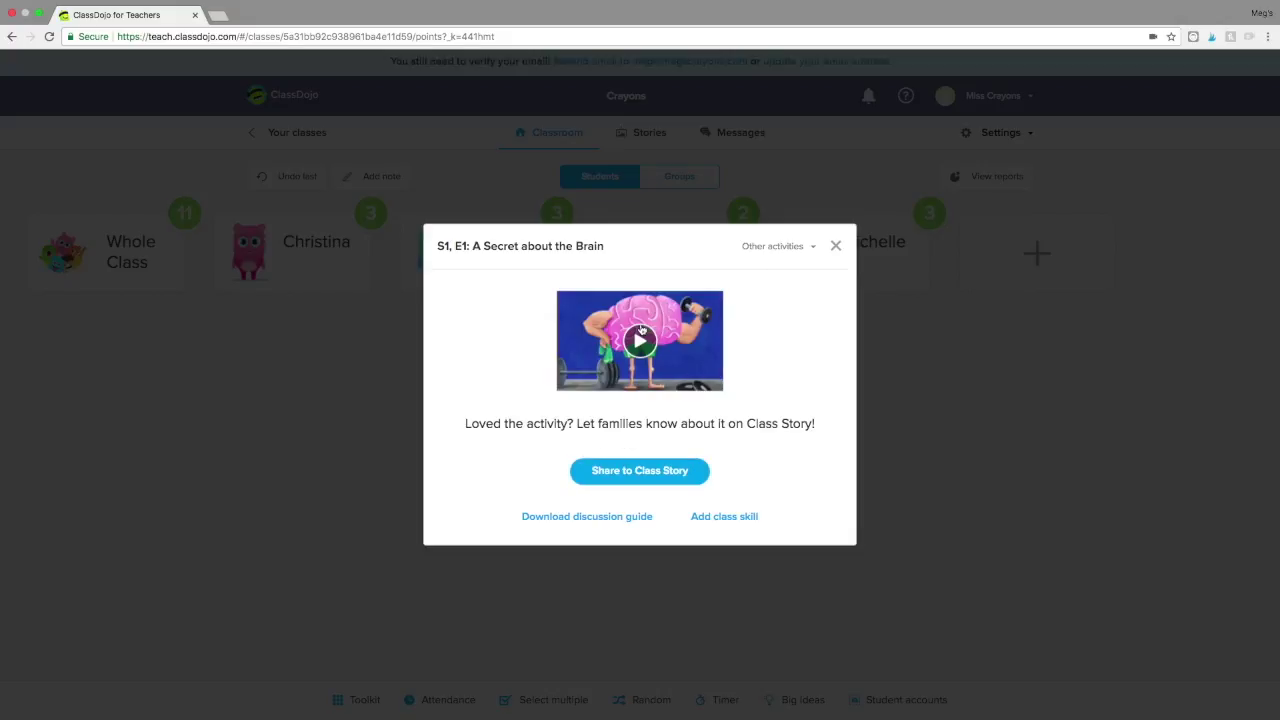
click(835, 246)
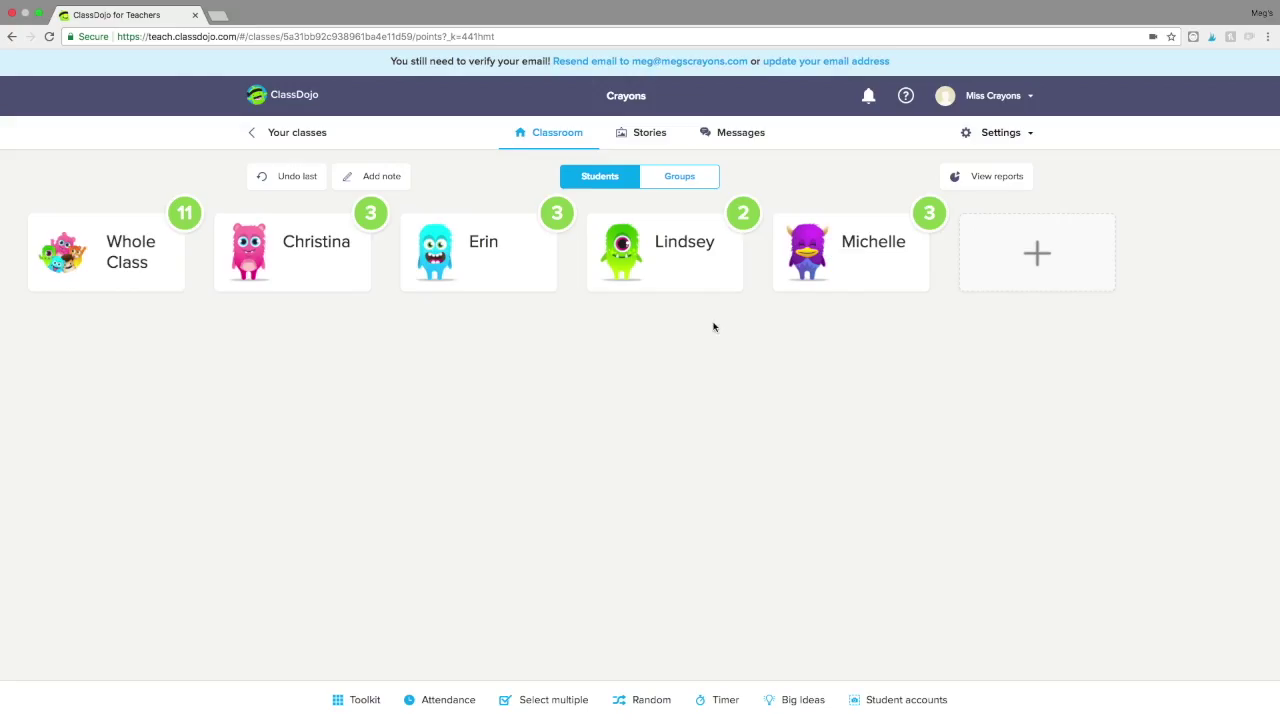
Step: View the student account setup options and close them
click(935, 702)
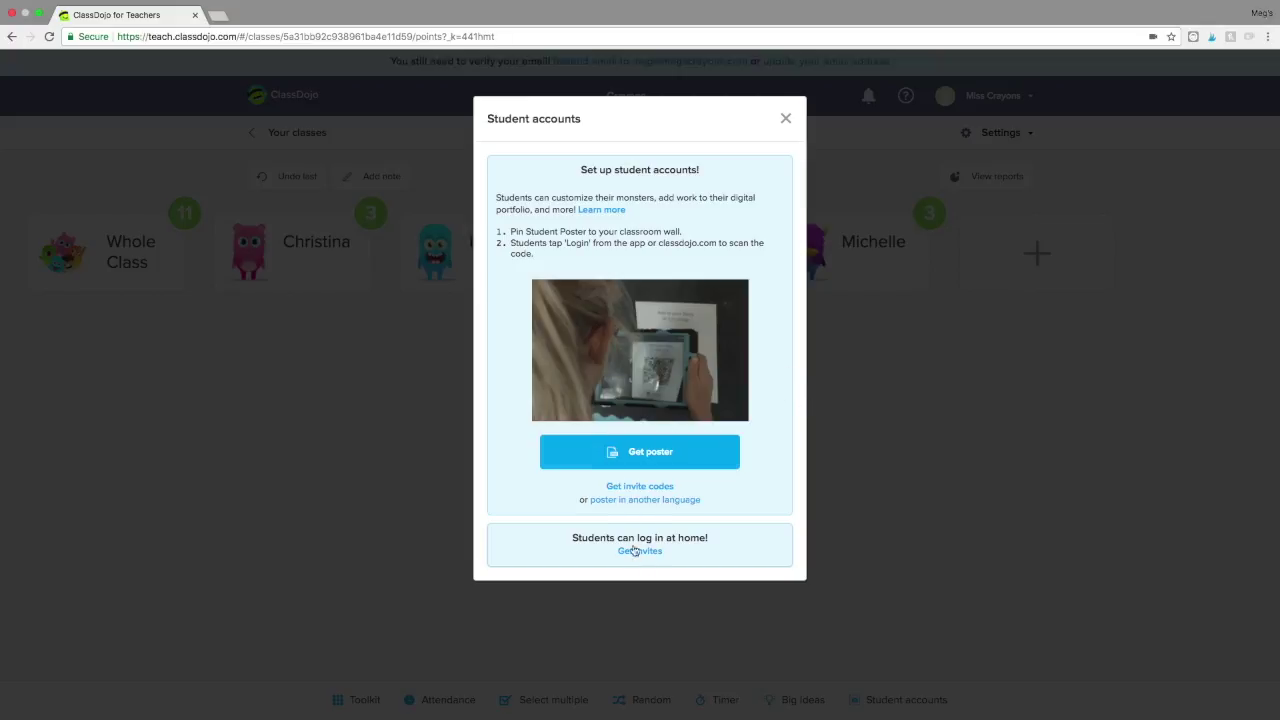
click(785, 119)
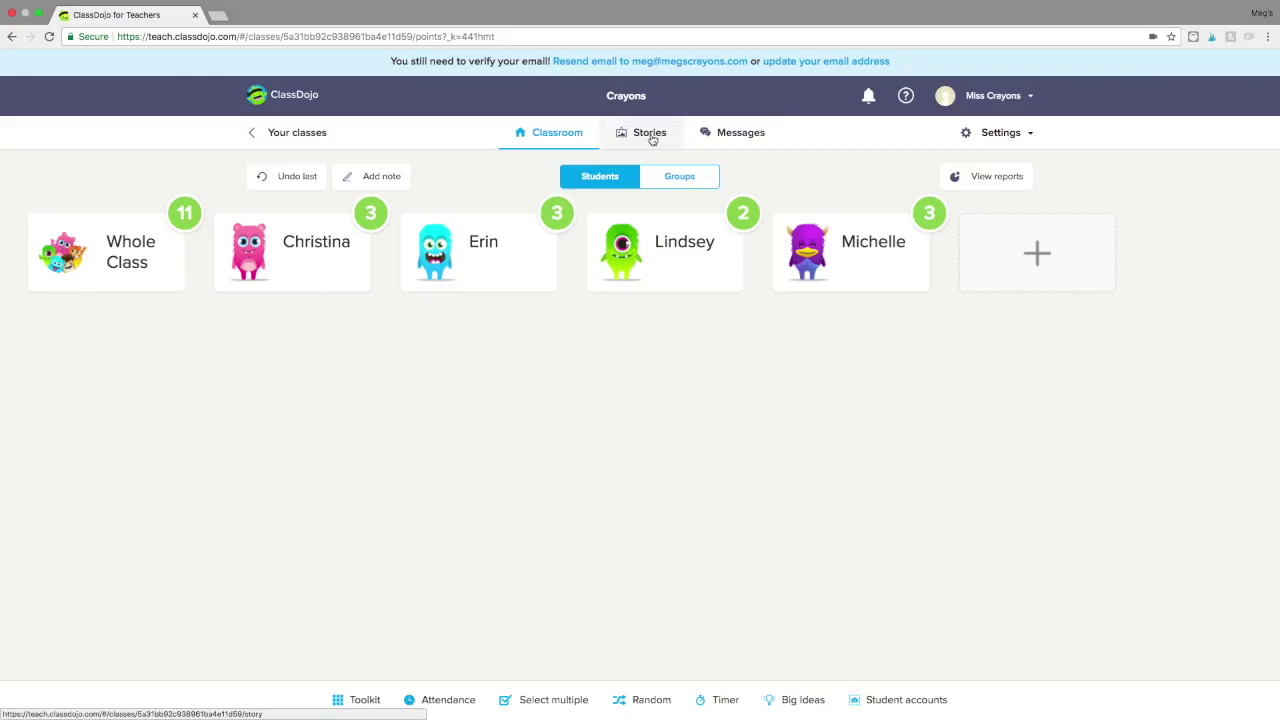
Step: View the parent messaging page and the Class Story page, and return to the classroom
click(739, 137)
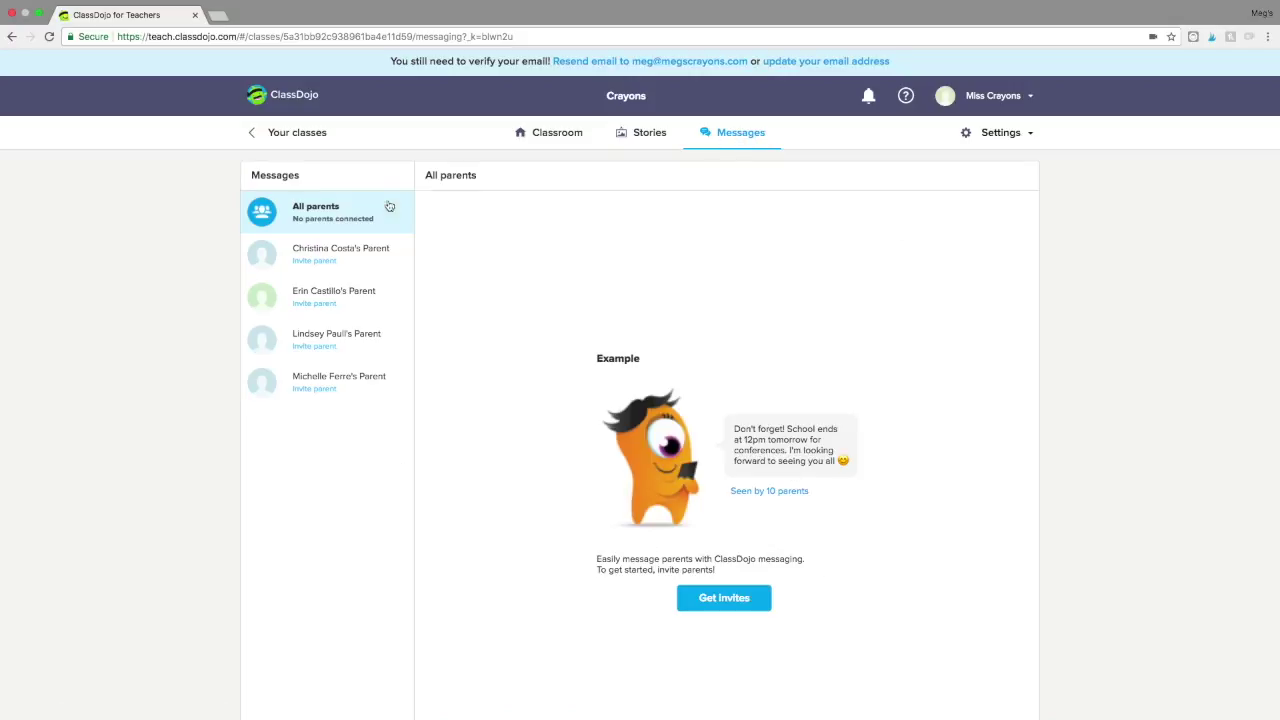
click(668, 141)
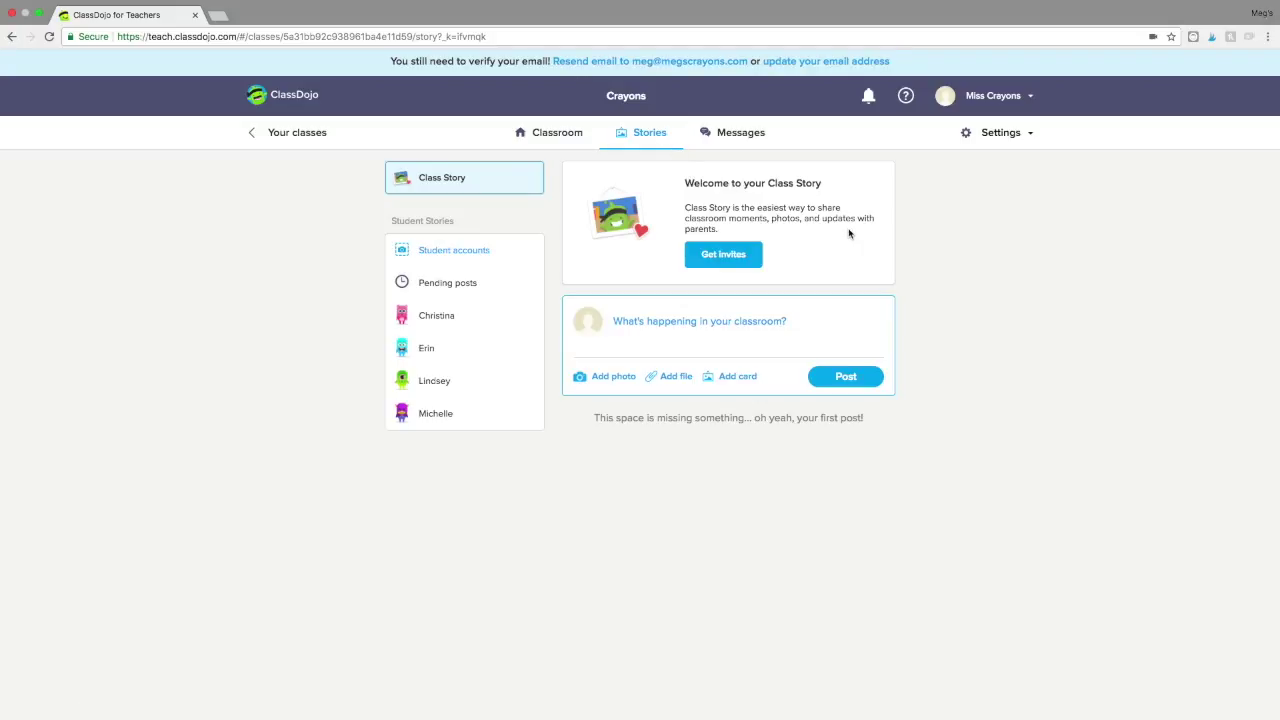
click(563, 137)
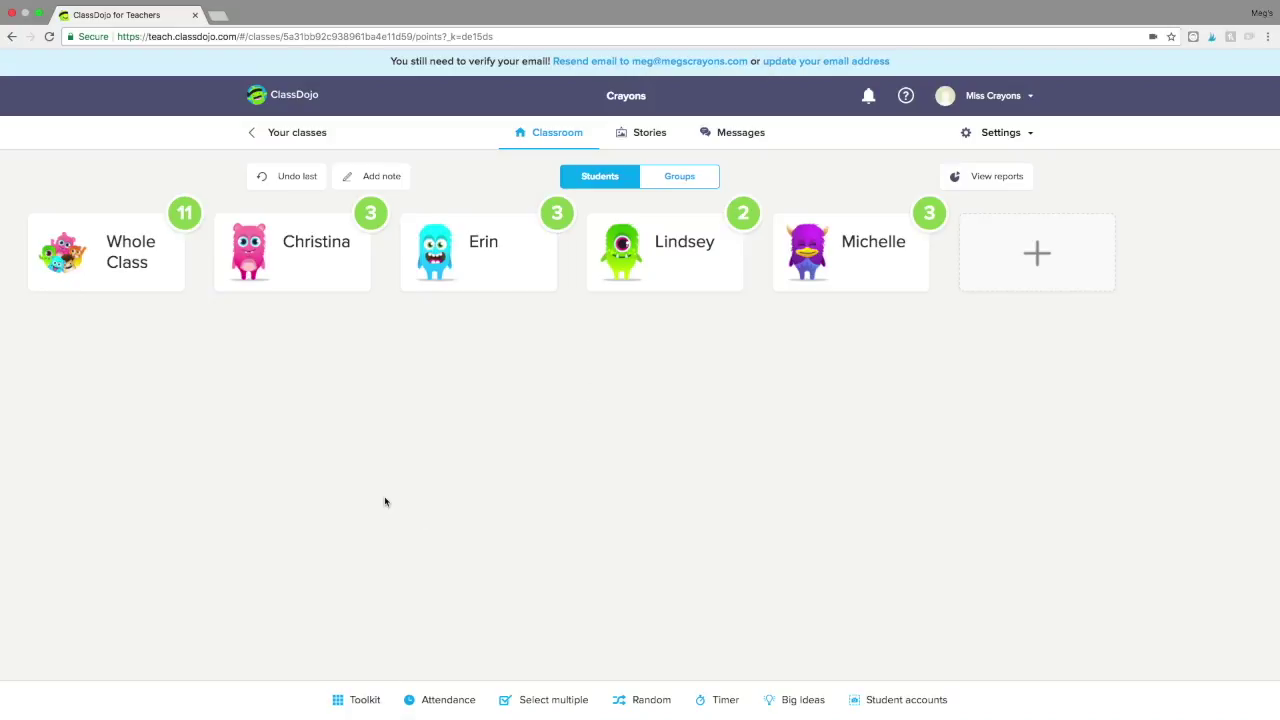
Step: Examine the class, student, parent and skills settings for the Crayons class, and close the class editor
click(996, 136)
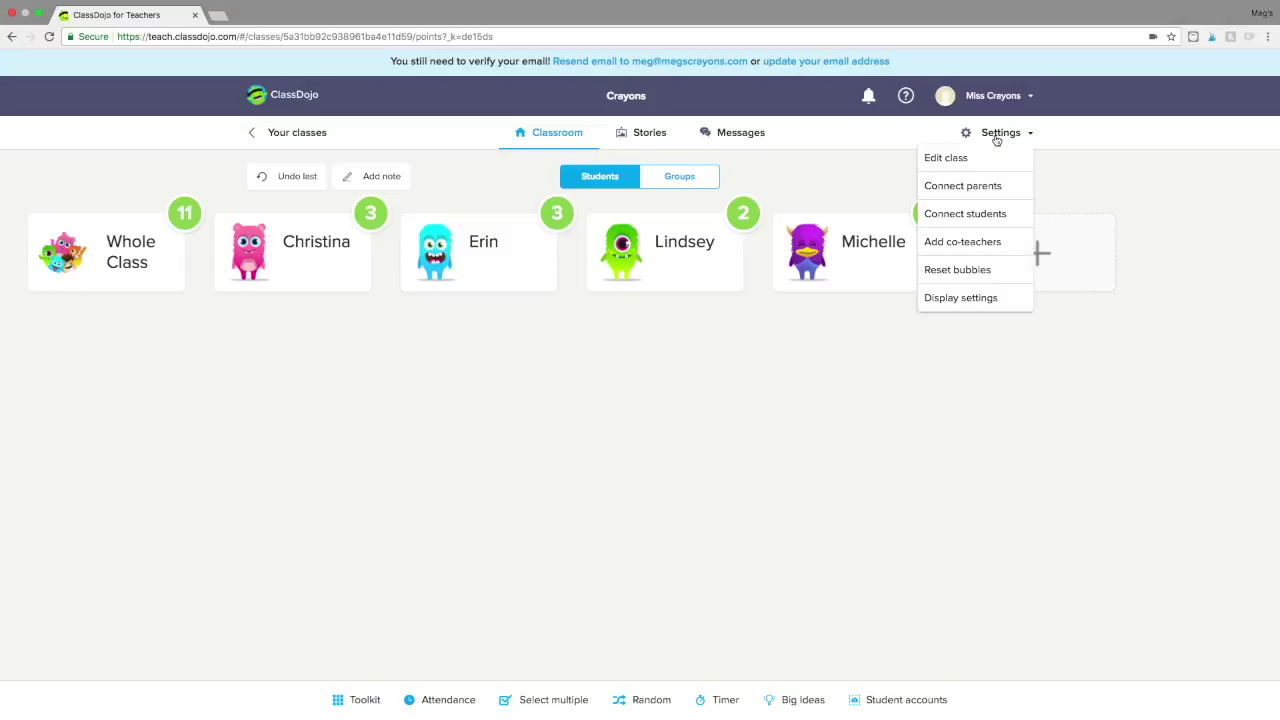
click(981, 162)
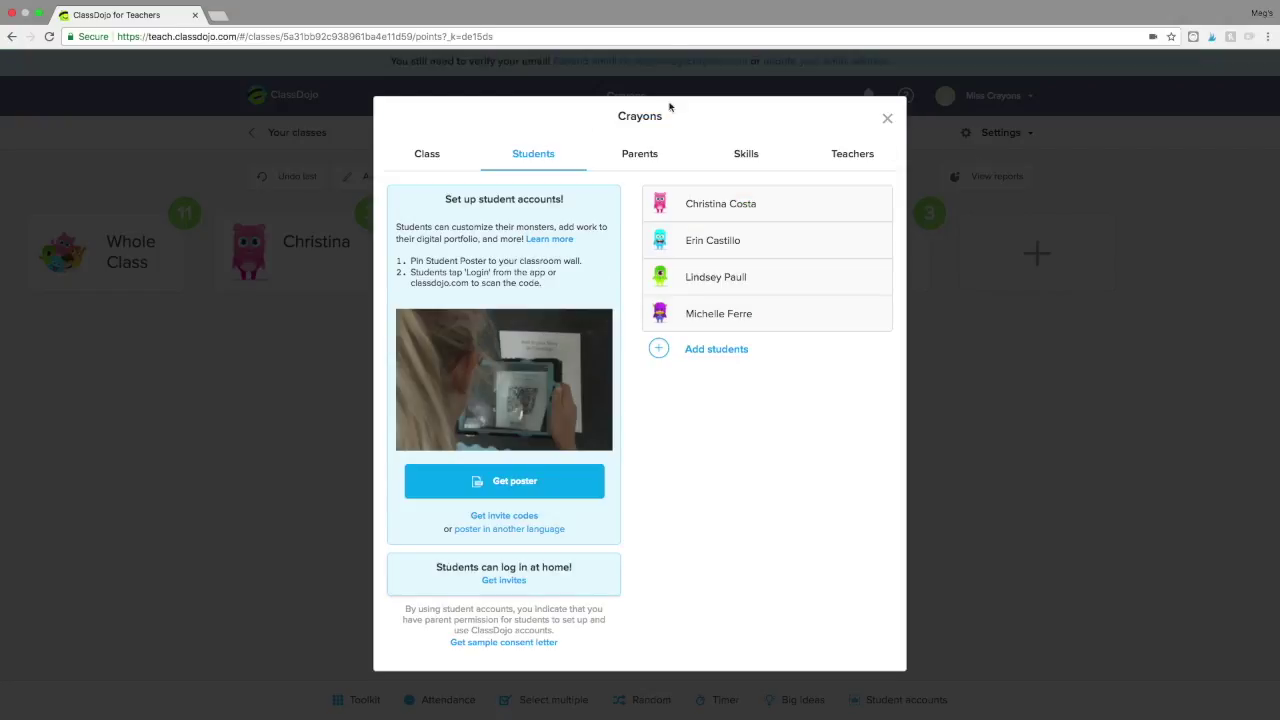
click(447, 153)
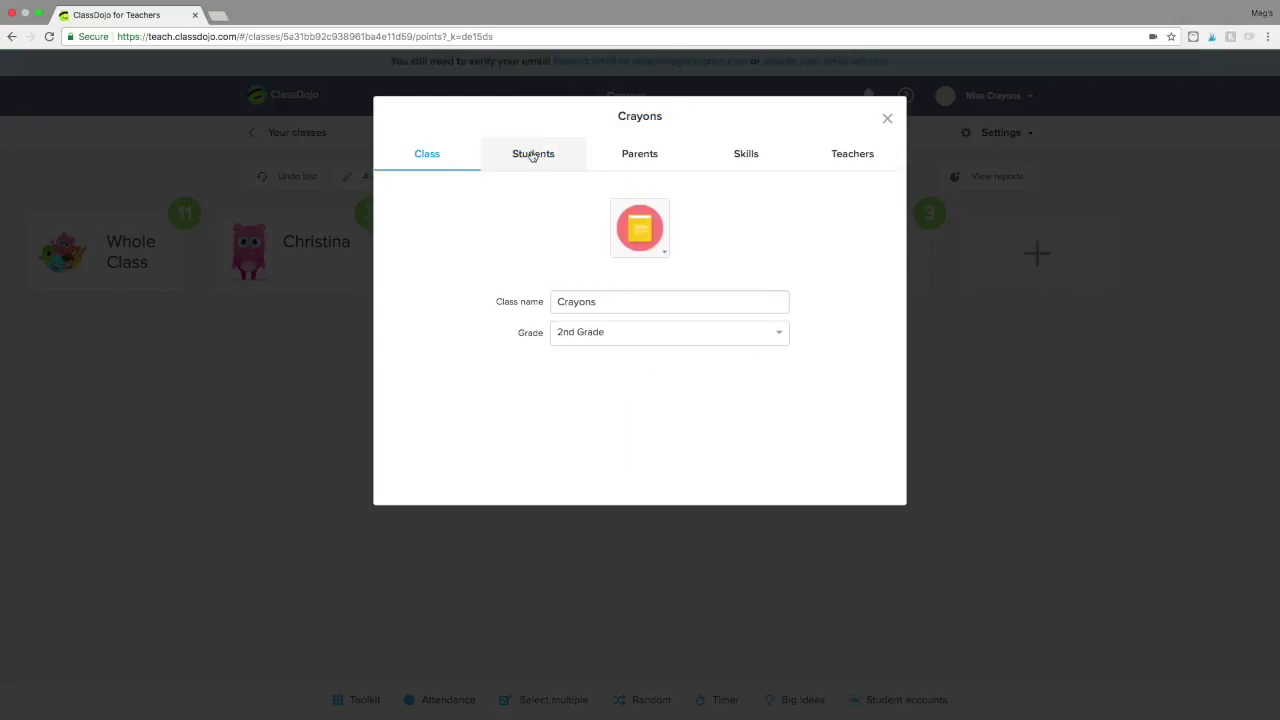
click(533, 154)
click(645, 158)
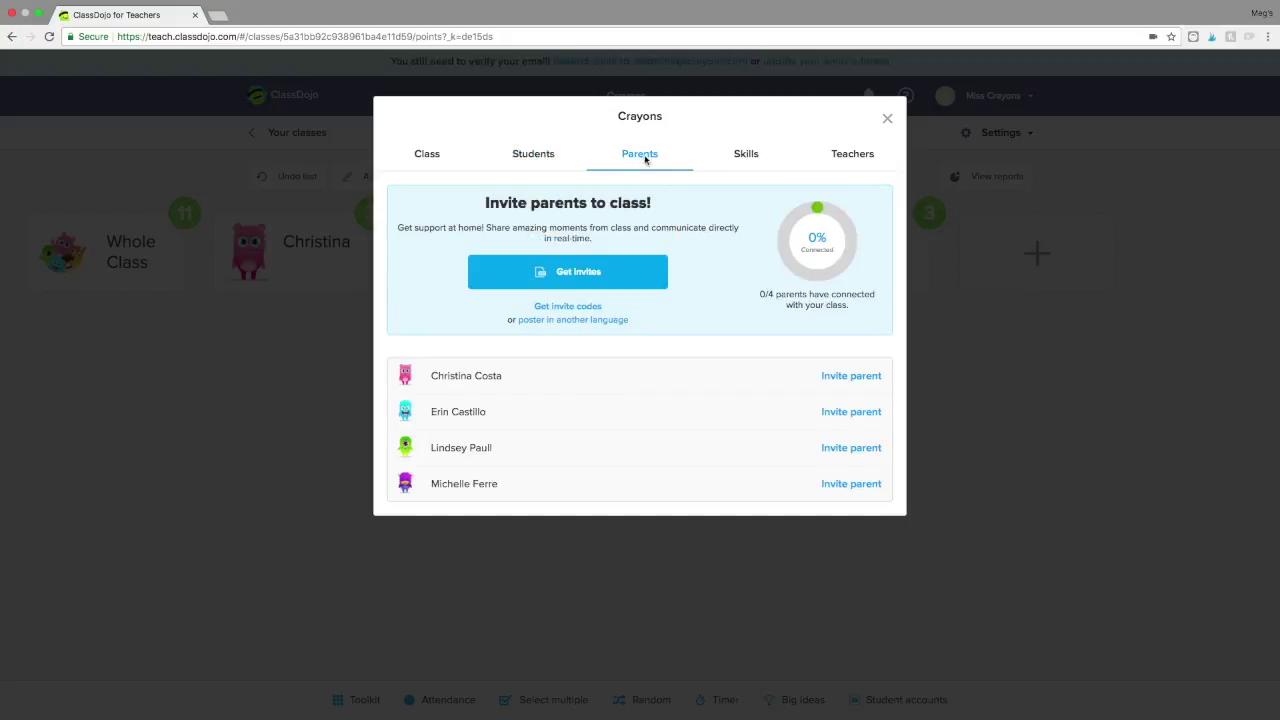
click(760, 158)
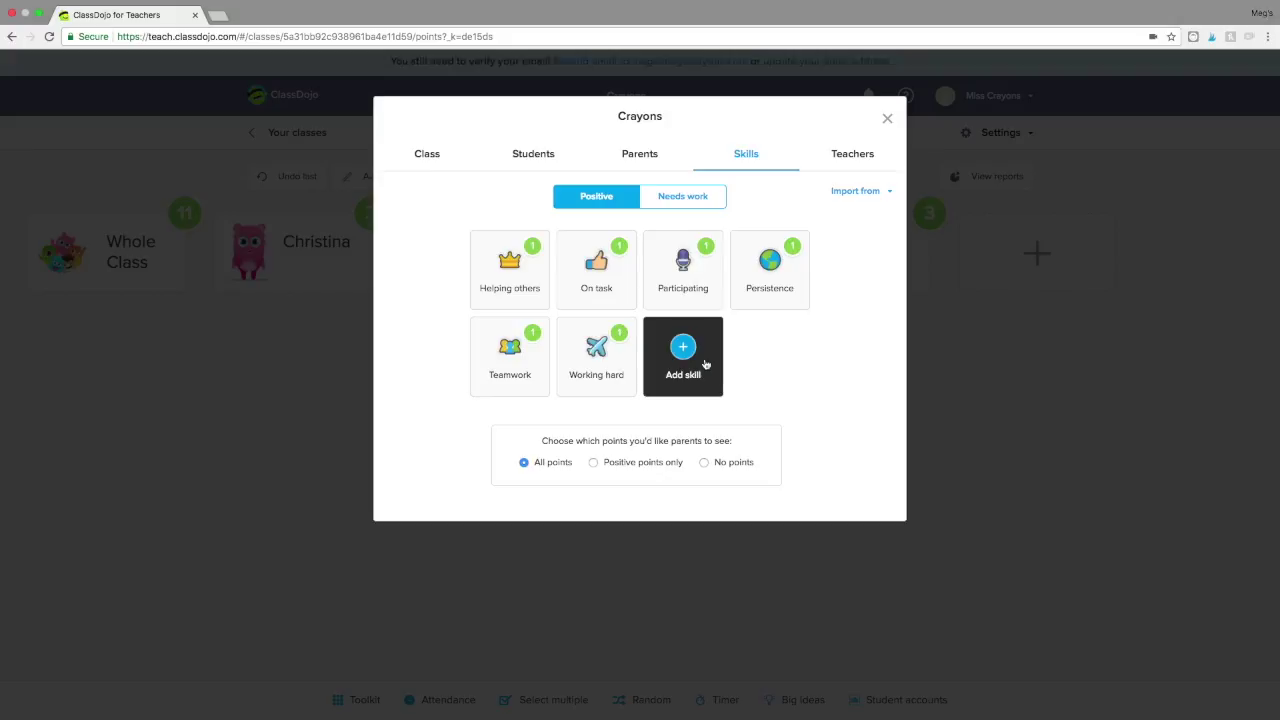
mouse_move(694, 278)
mouse_move(766, 274)
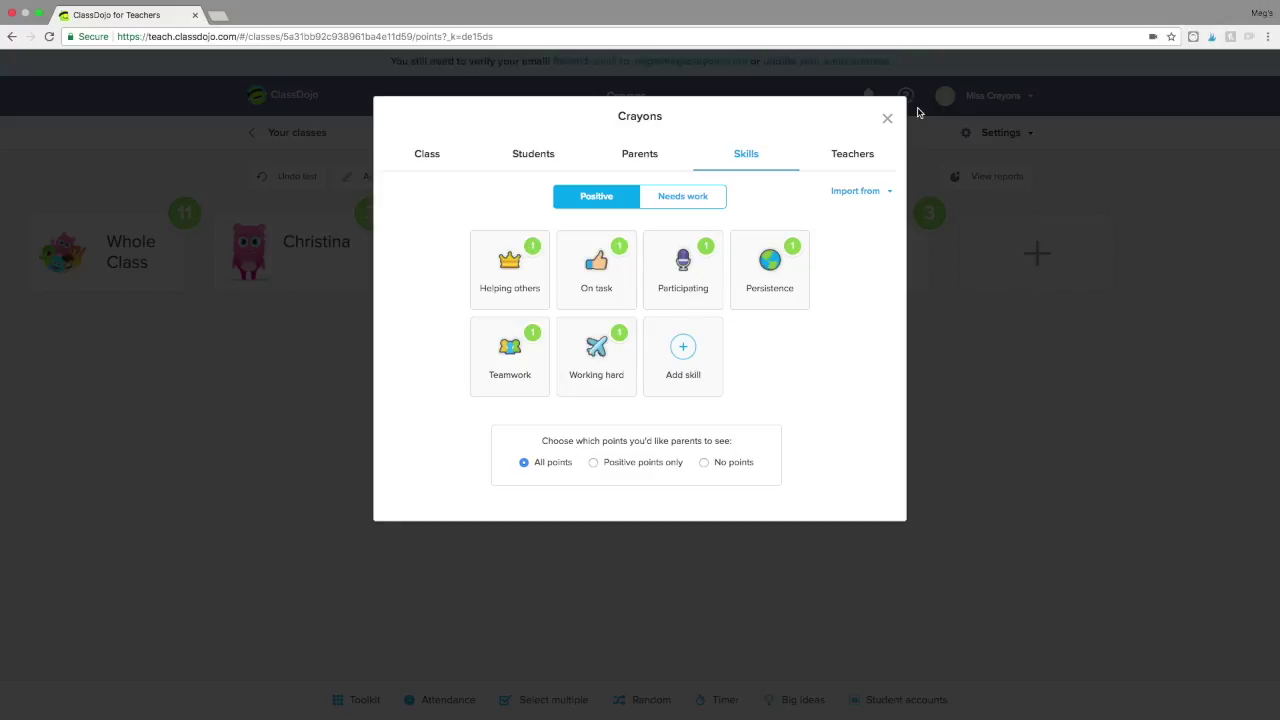
click(888, 119)
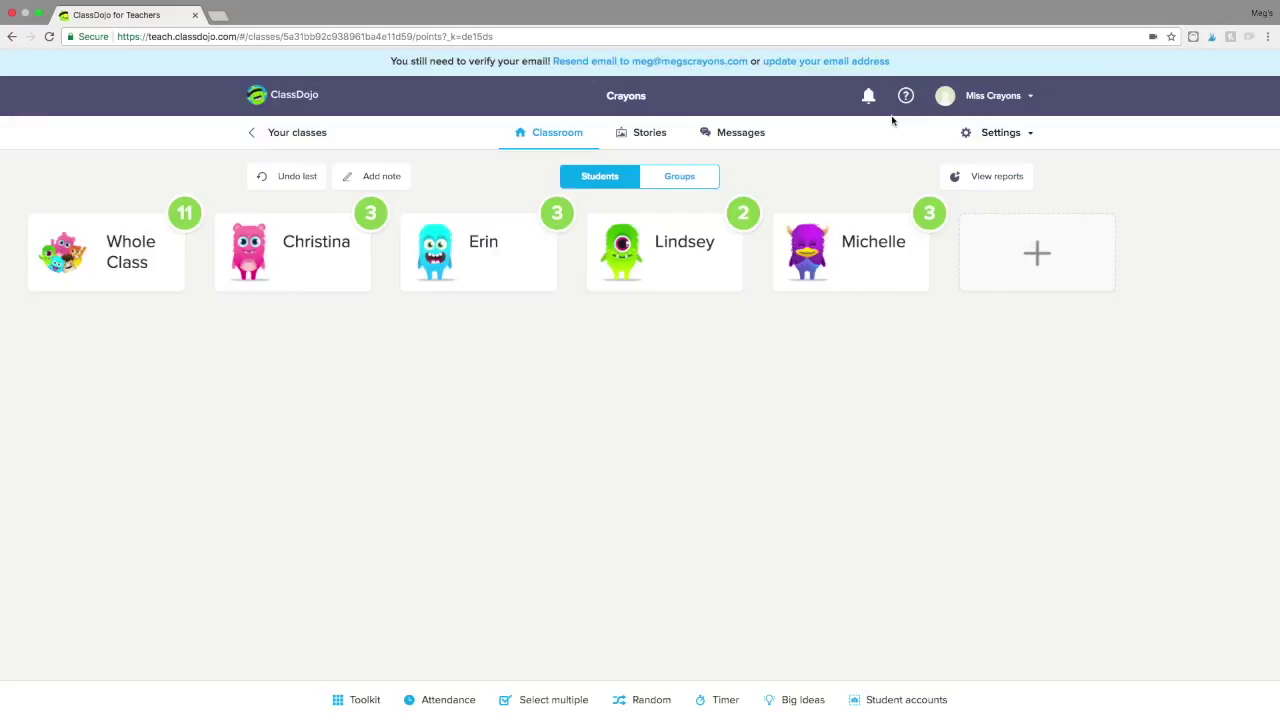
Step: Reduce the avatar size slightly in the display settings, and preview showing last names before hiding them again
click(1017, 137)
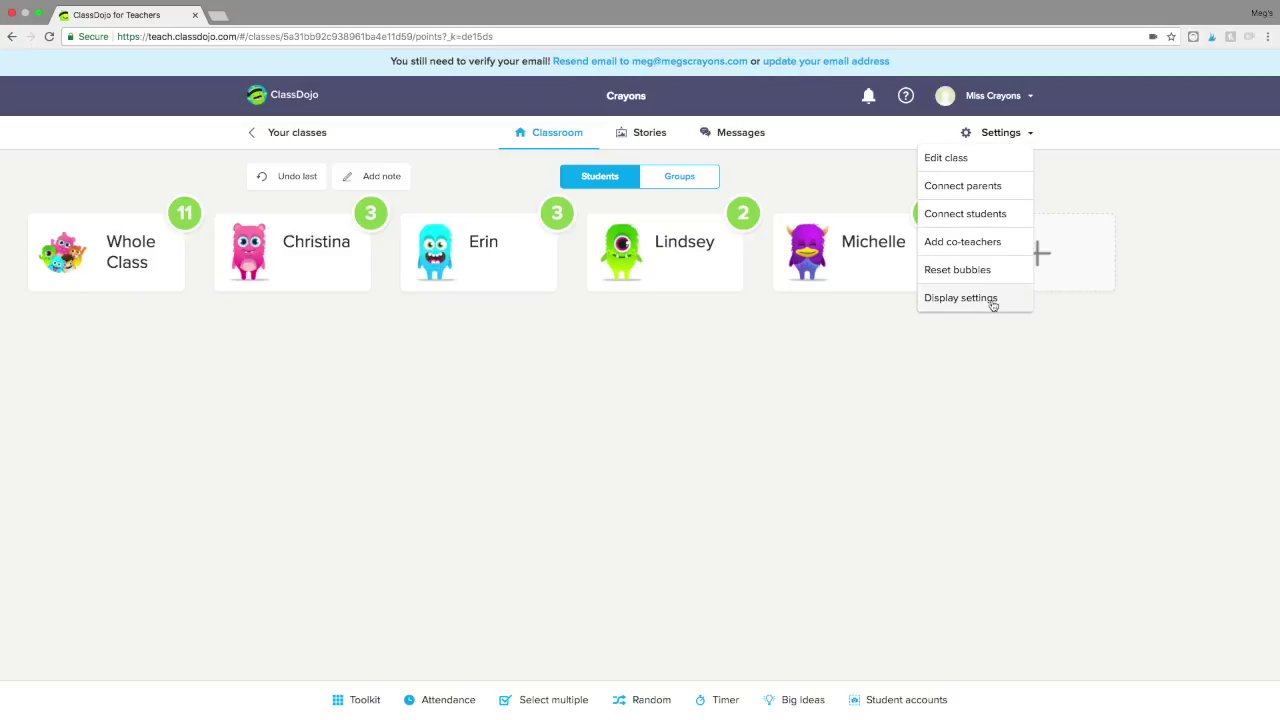
click(960, 298)
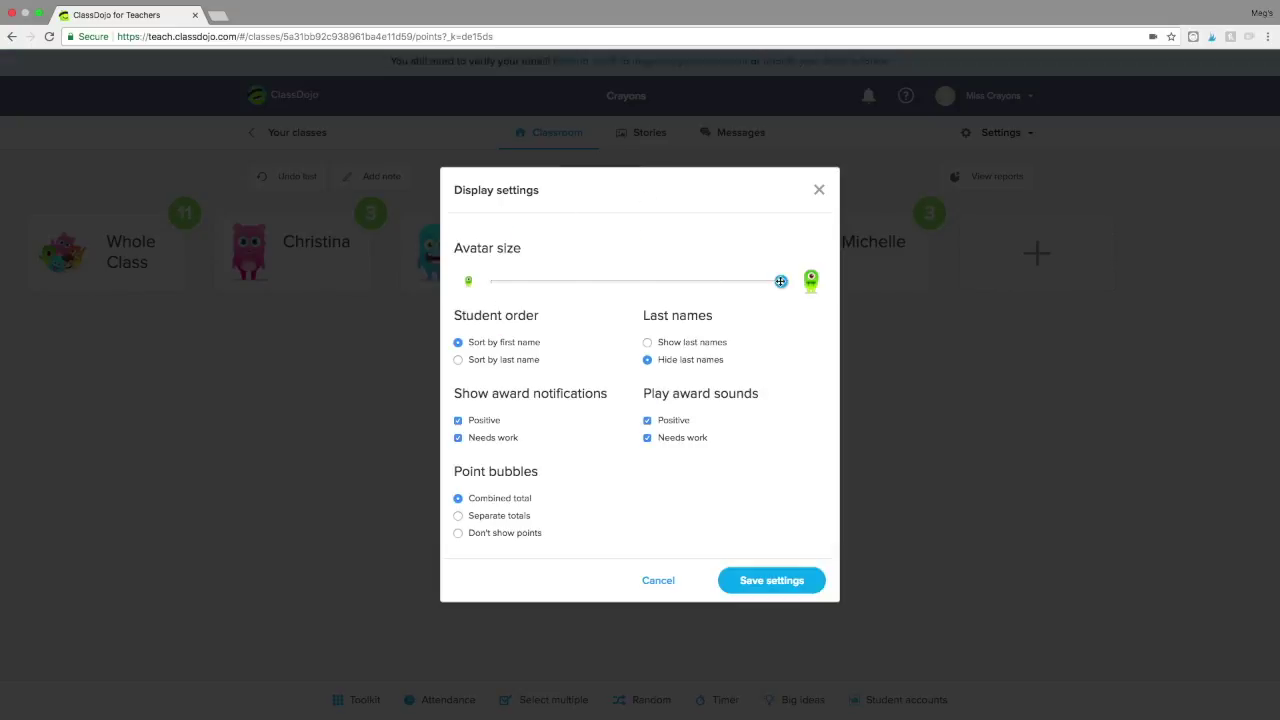
mouse_move(781, 281)
mouse_down()
mouse_move(551, 283)
mouse_move(808, 294)
mouse_move(514, 284)
mouse_move(589, 297)
mouse_move(772, 283)
mouse_up()
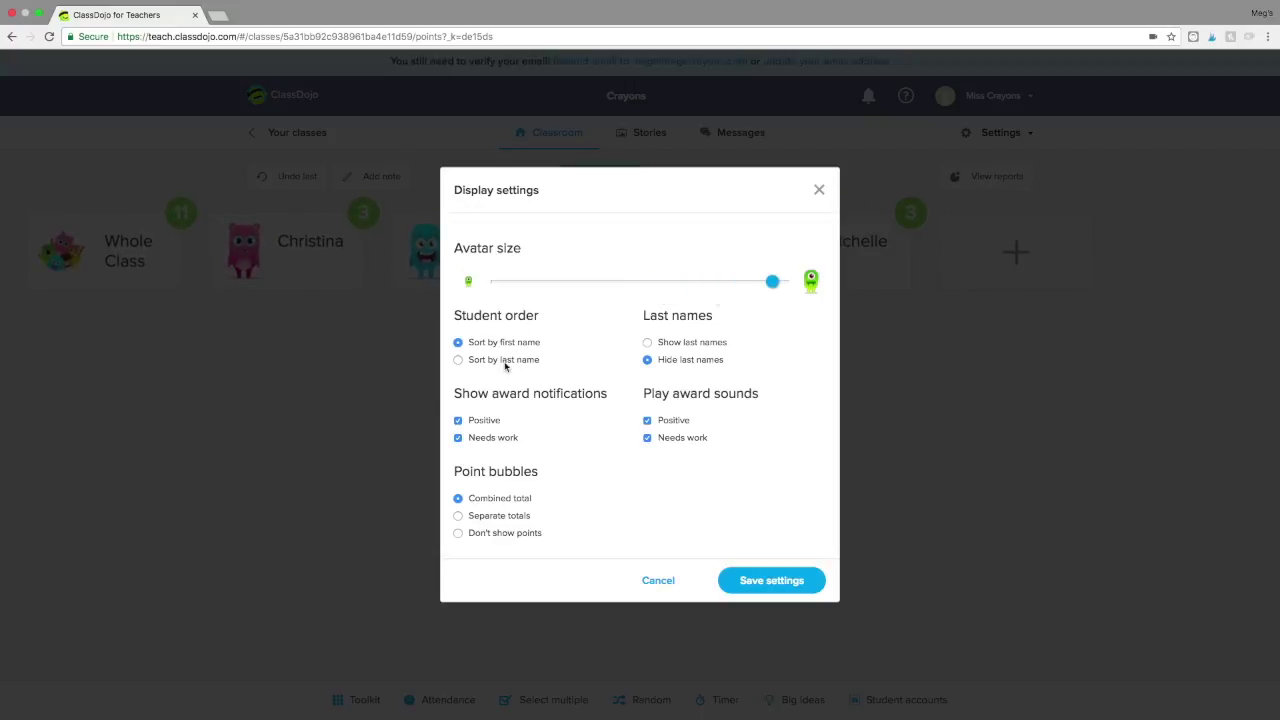
click(647, 342)
click(647, 359)
click(647, 342)
click(647, 360)
Step: Disable needs-work award notifications, preview the point bubble options before choosing Combined total, and save the display settings
click(459, 438)
click(459, 438)
click(459, 438)
click(458, 515)
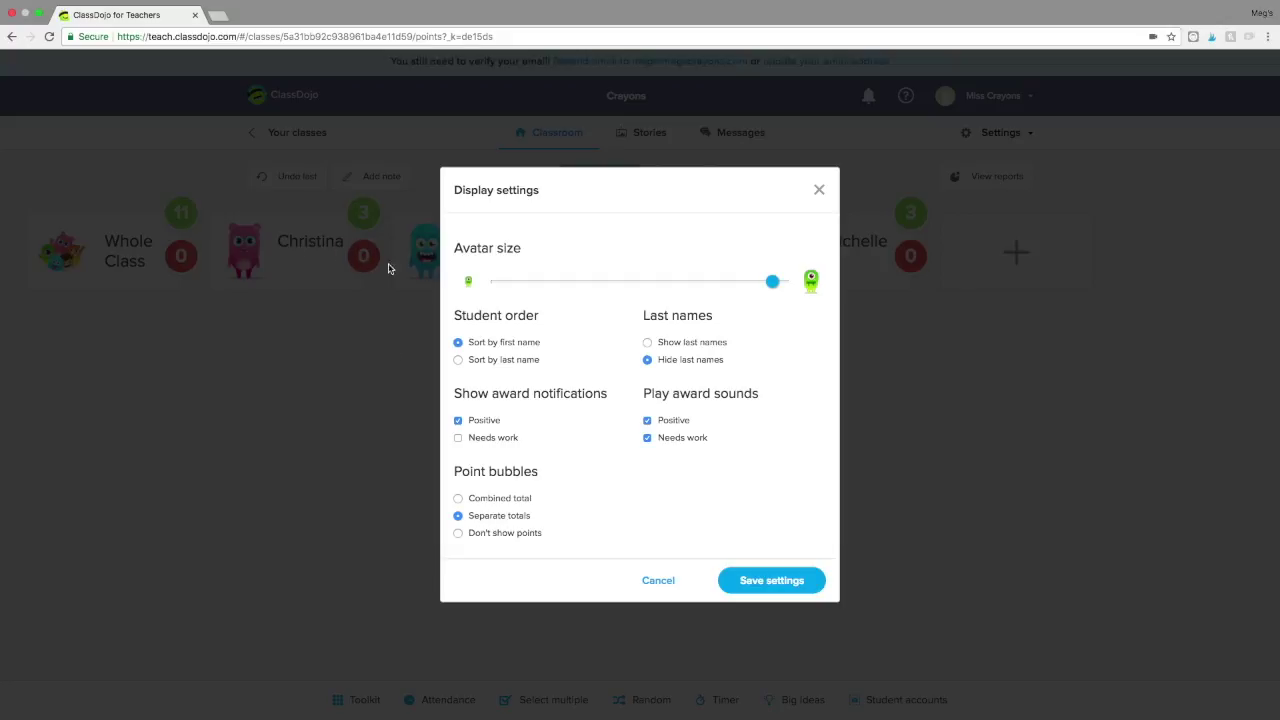
click(459, 534)
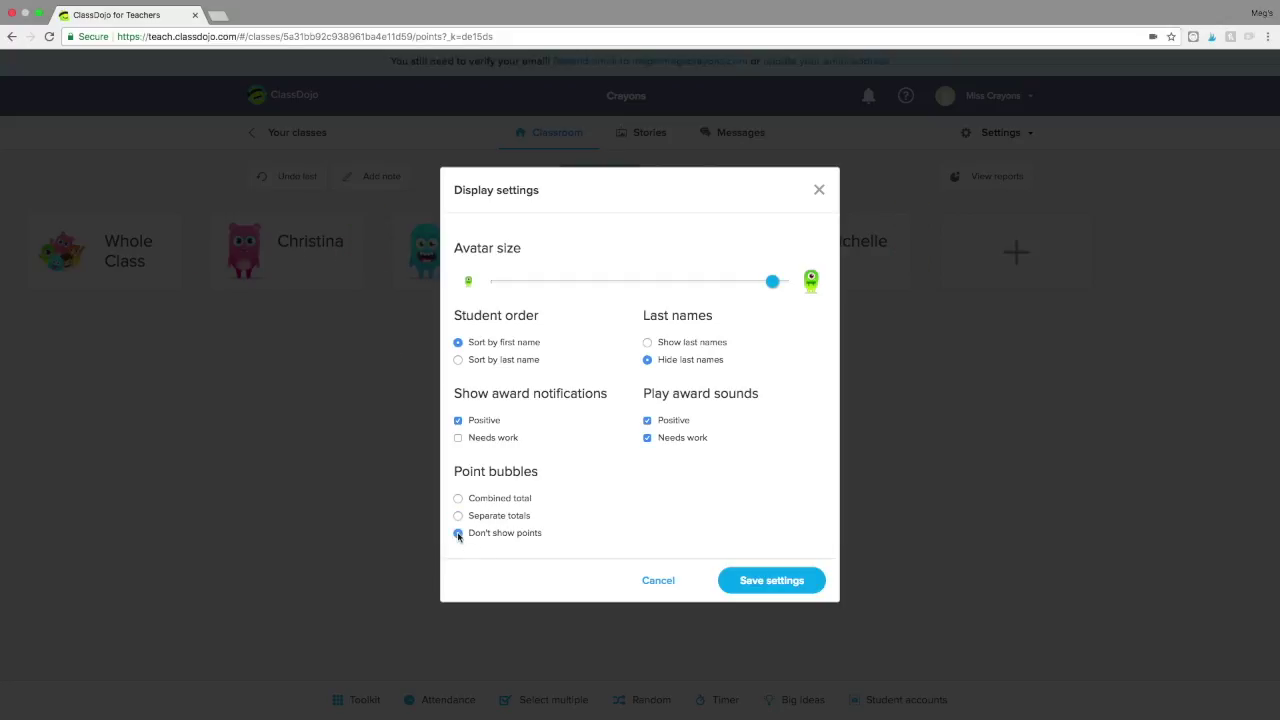
click(458, 500)
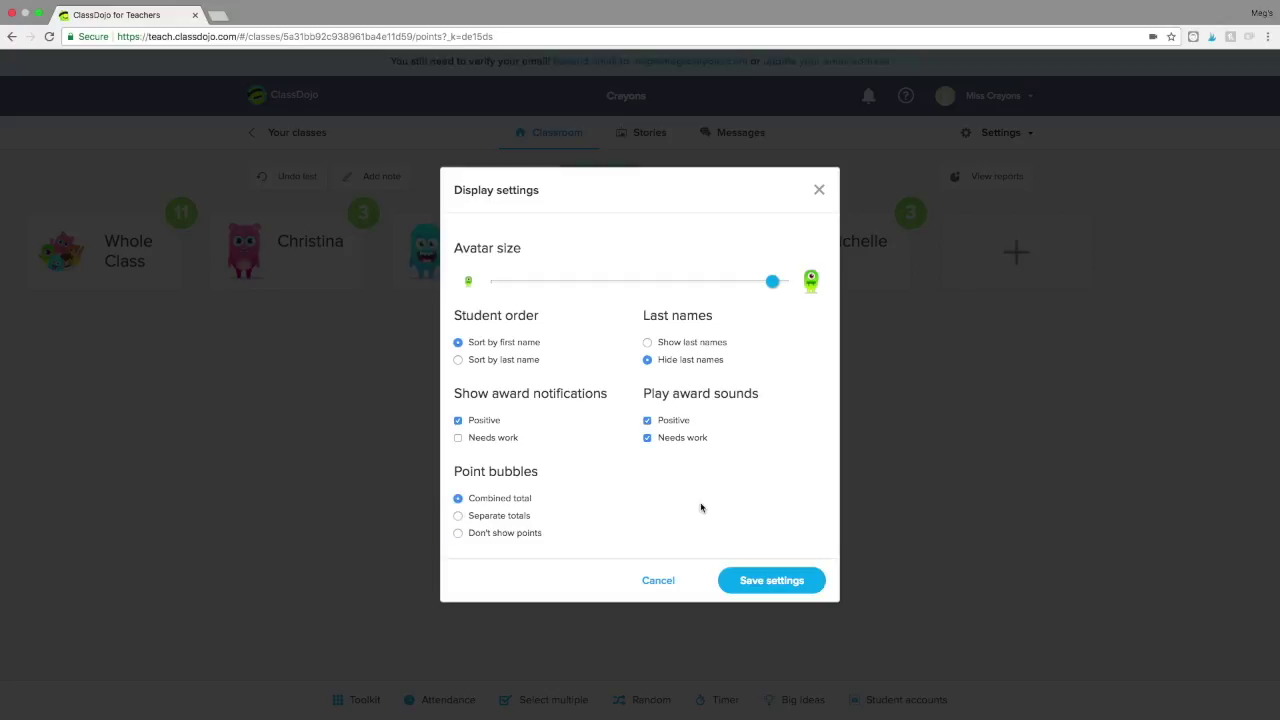
click(768, 580)
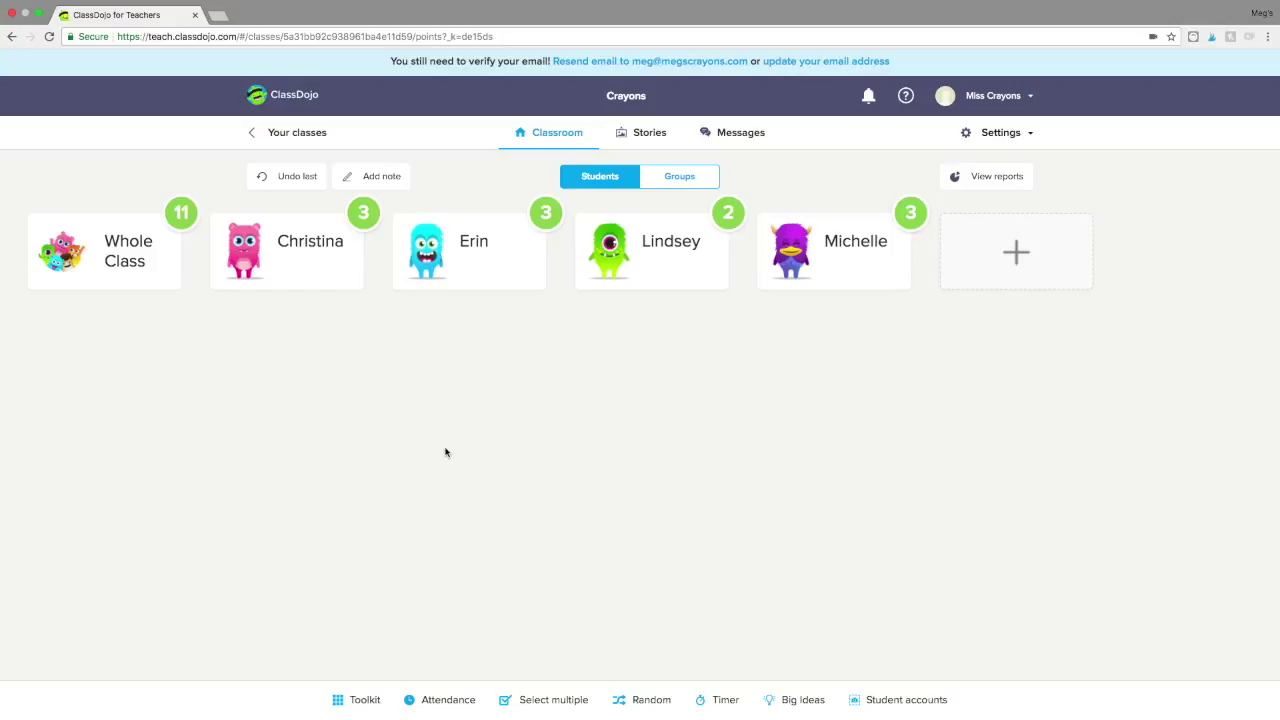
Step: View the toolkit apps and the Timer's preset and custom durations, cancelling the custom time and closing the toolkit
click(359, 700)
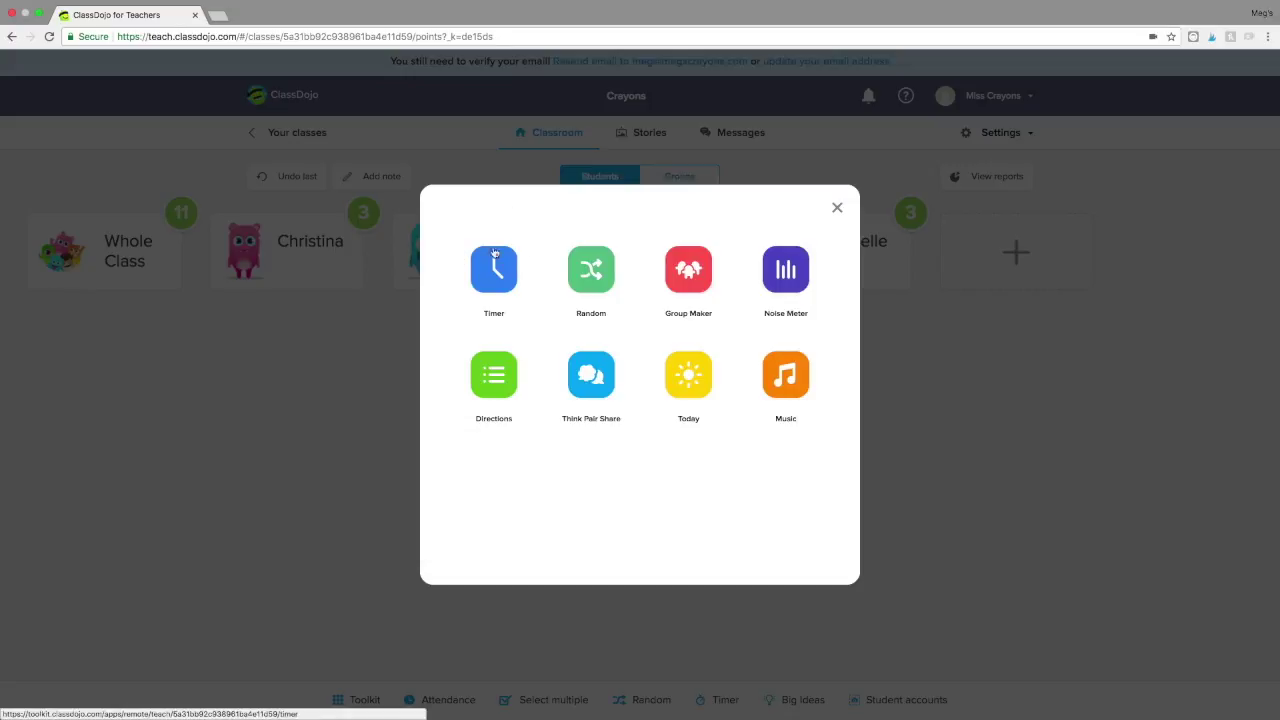
click(836, 208)
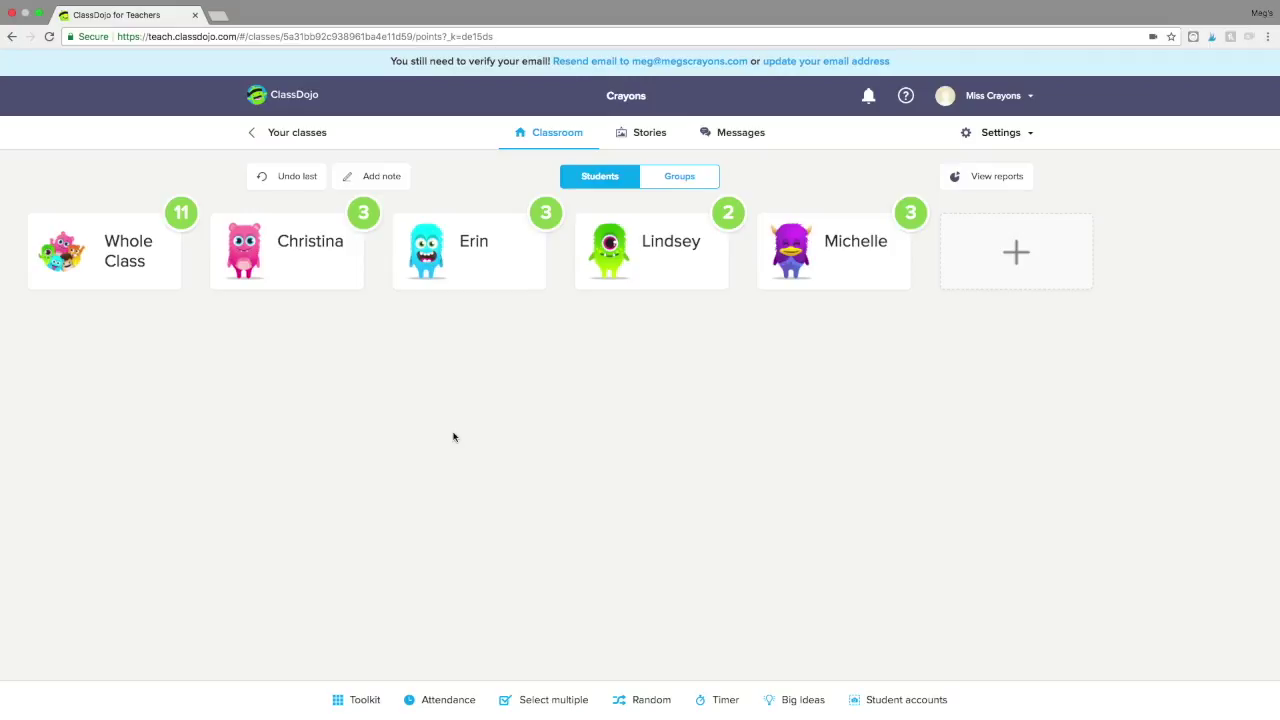
click(364, 700)
click(515, 268)
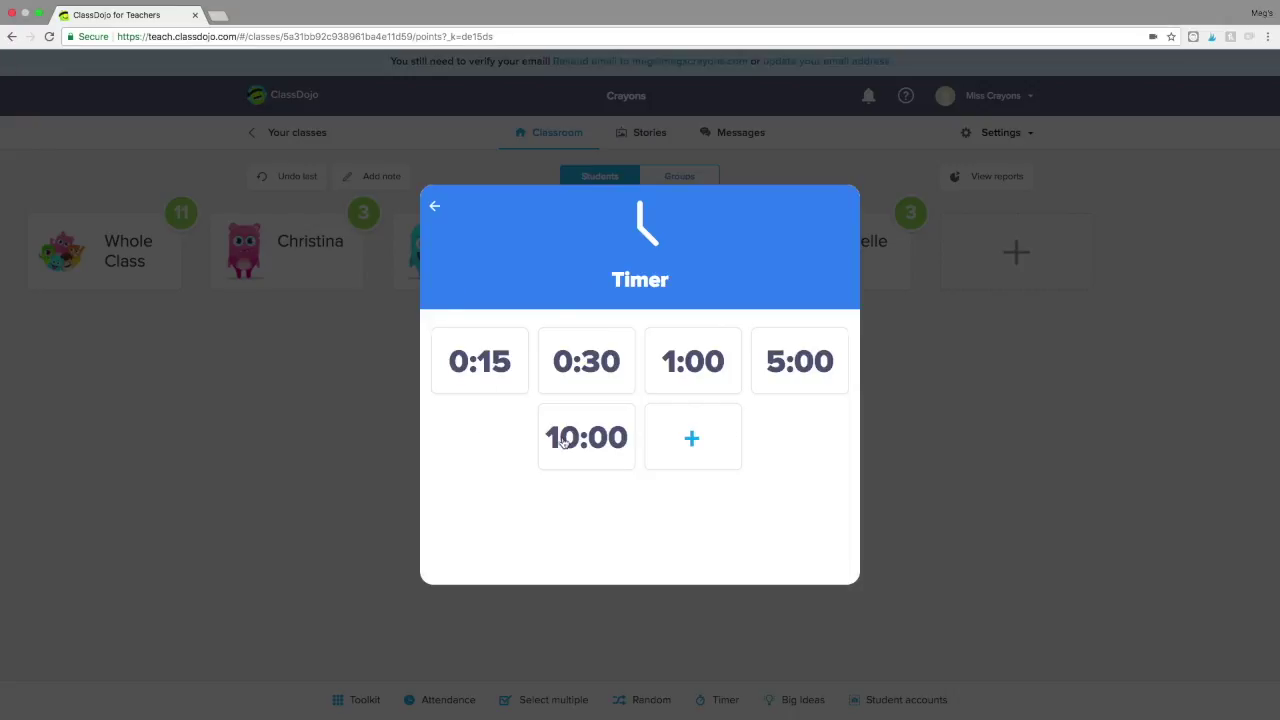
click(695, 448)
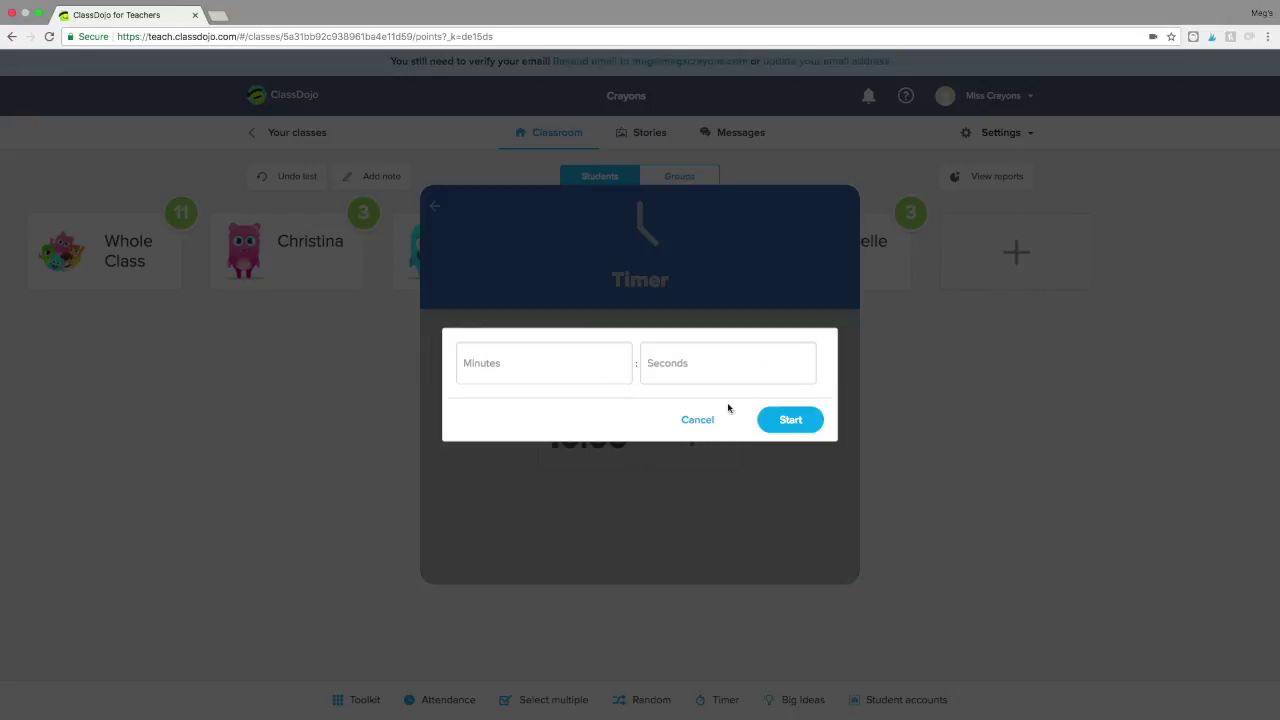
click(698, 420)
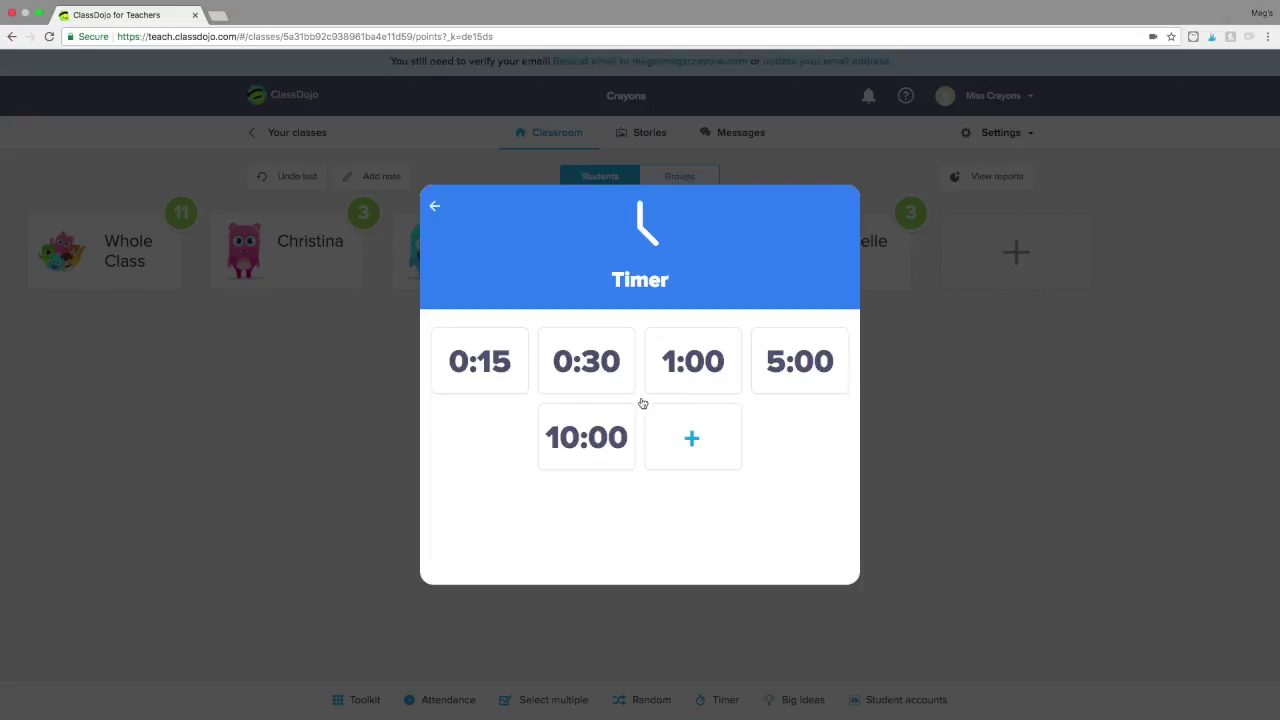
click(437, 207)
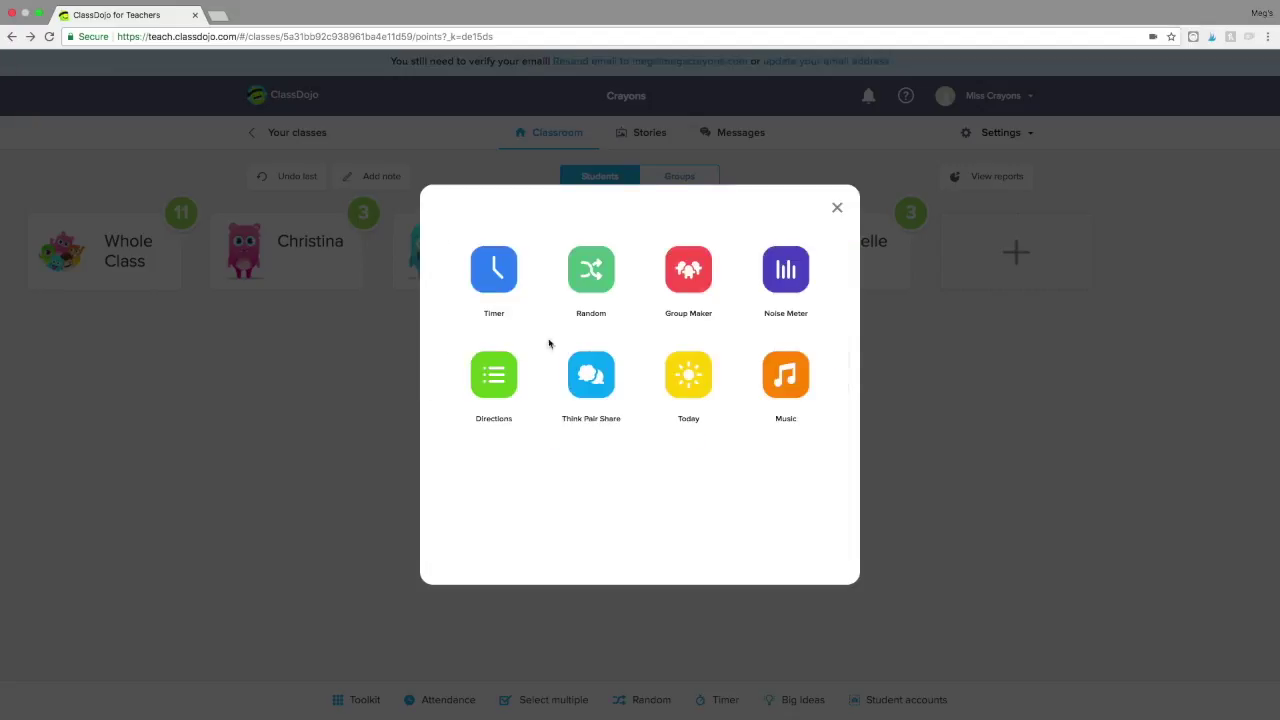
click(837, 210)
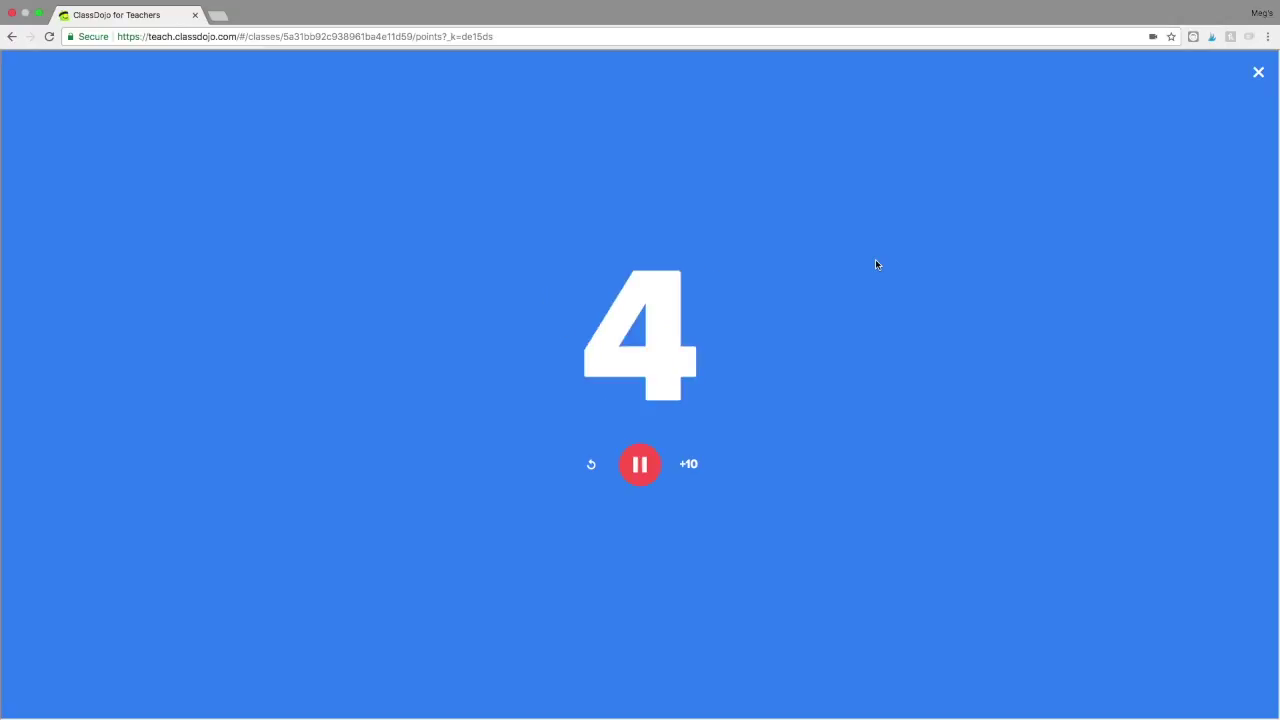
Step: Add 10 seconds to the running countdown, and view a randomly picked student before returning to the classroom
click(690, 466)
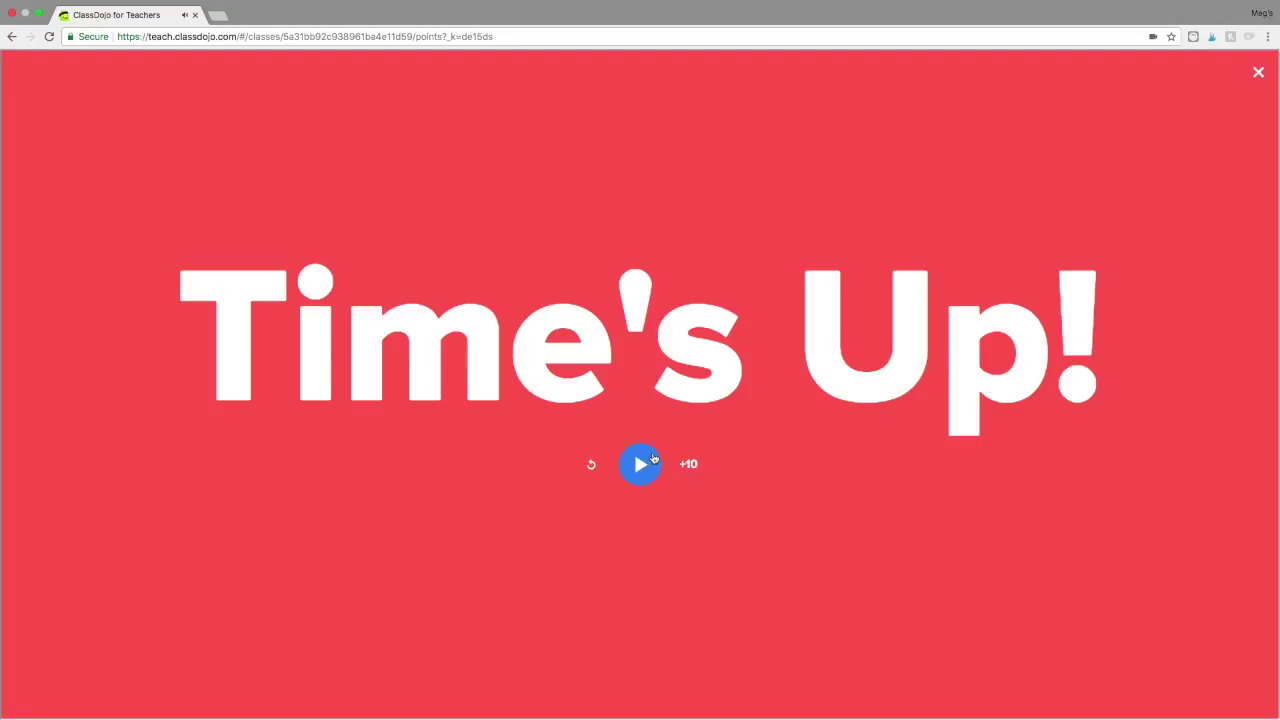
click(653, 460)
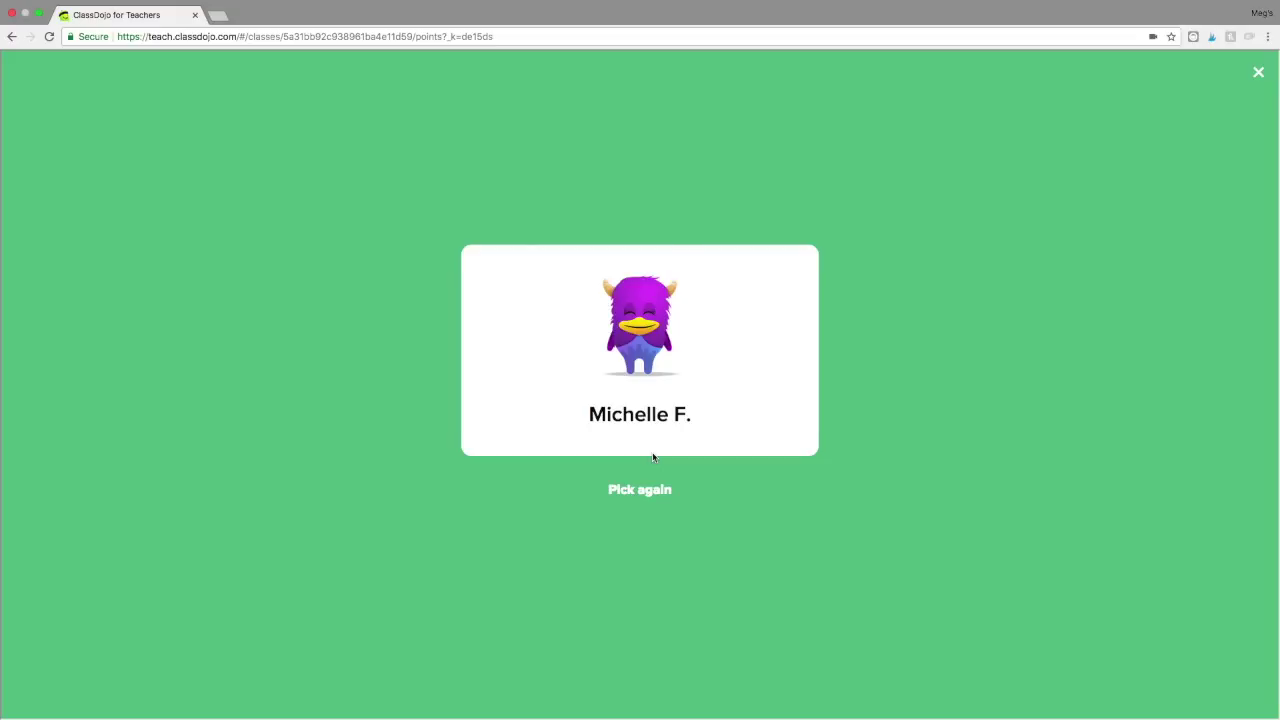
click(653, 457)
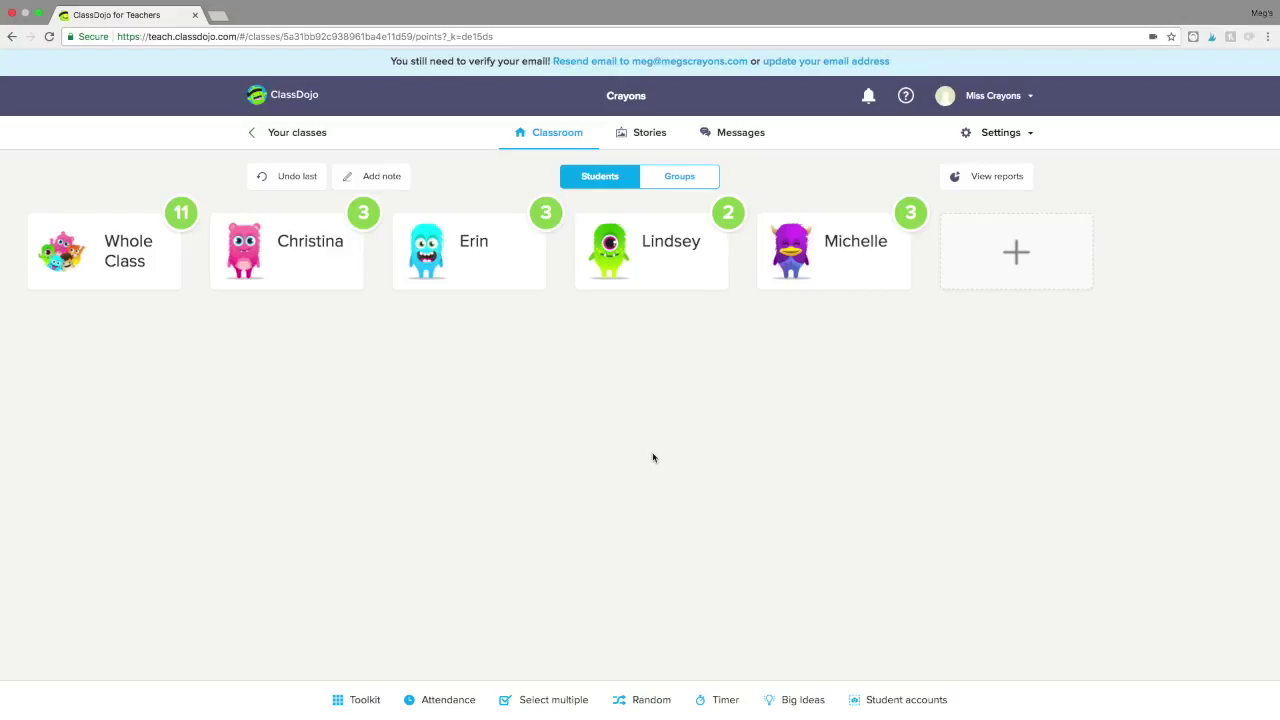
Step: Create a Don't group together set in Group Maker with the first and last listed students, and return to the toolkit
click(356, 705)
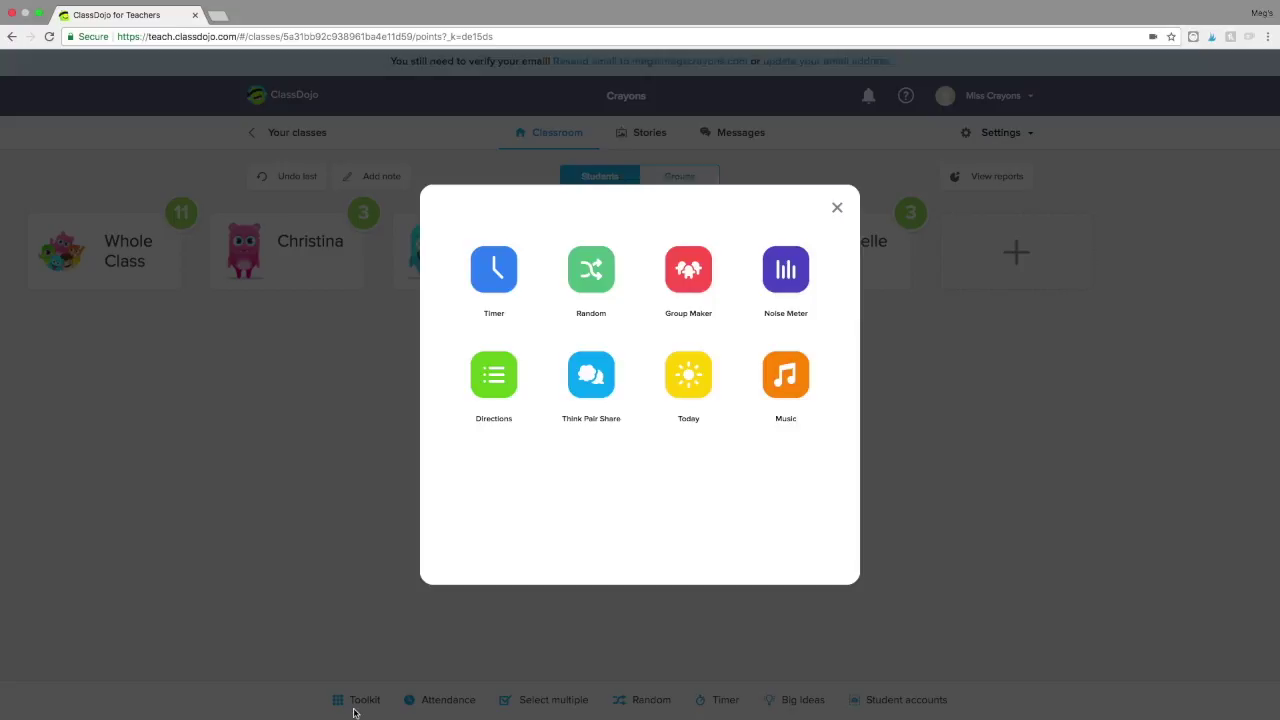
click(698, 278)
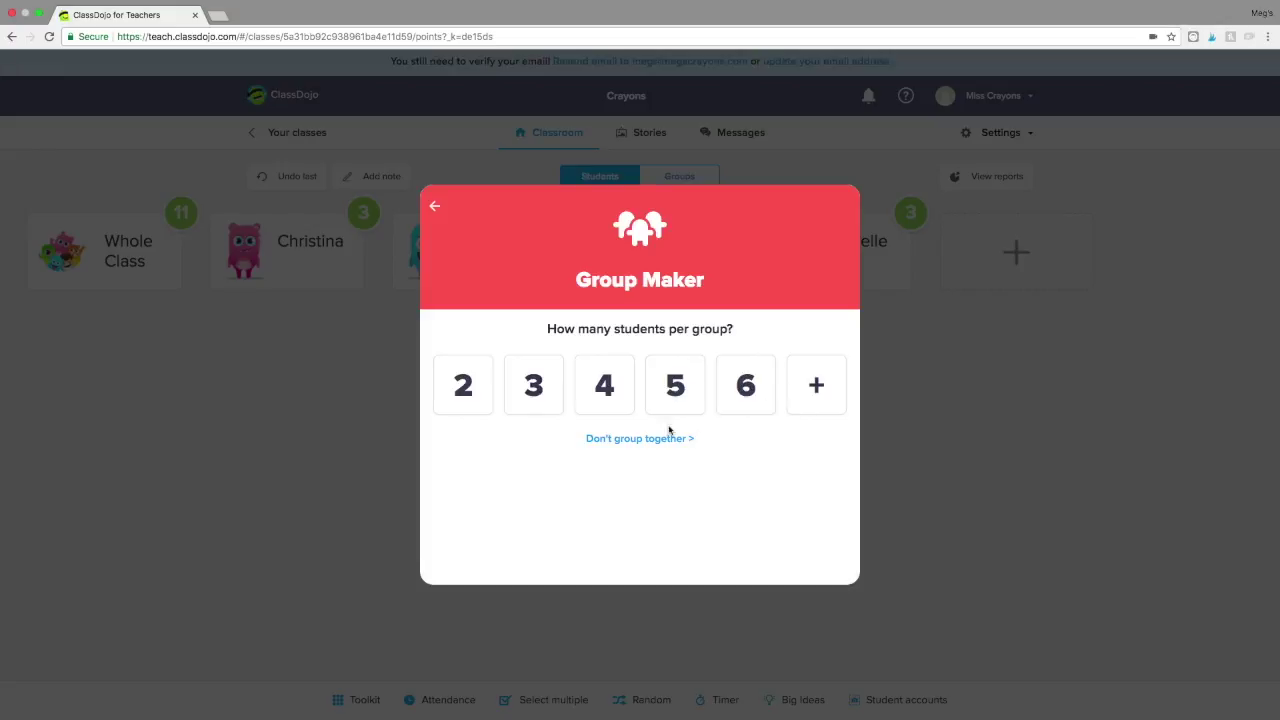
click(604, 442)
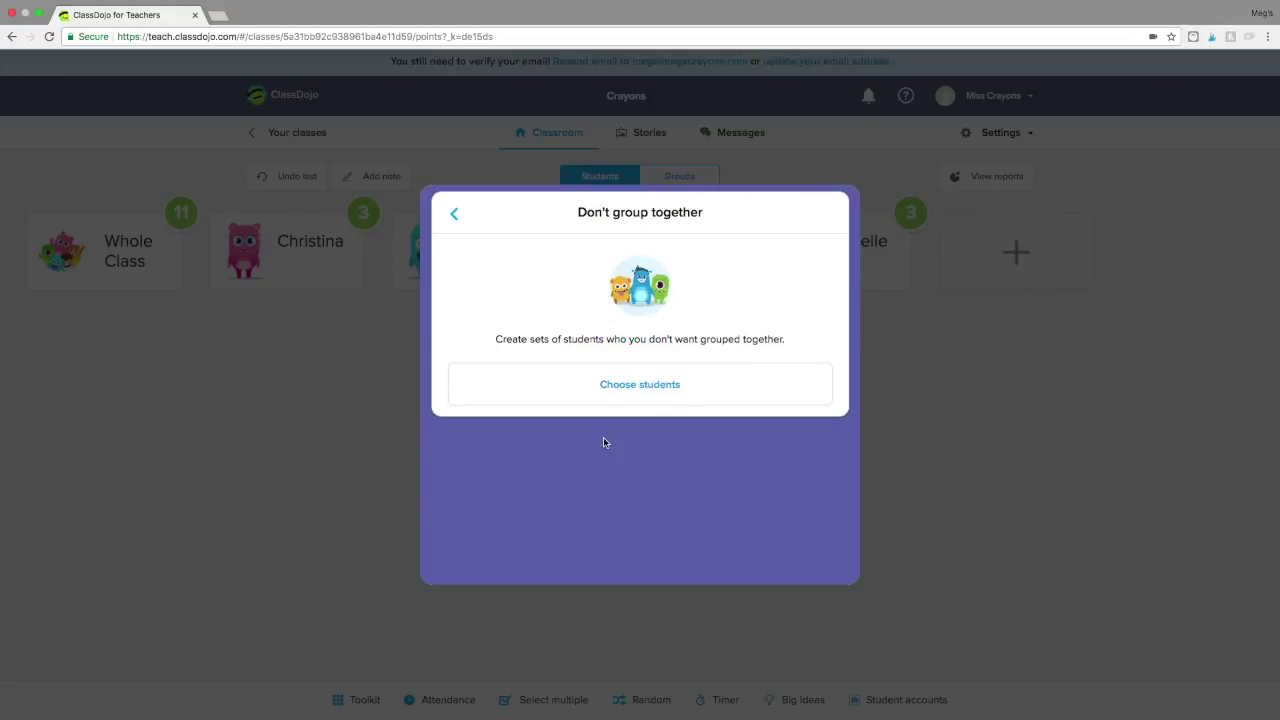
click(641, 394)
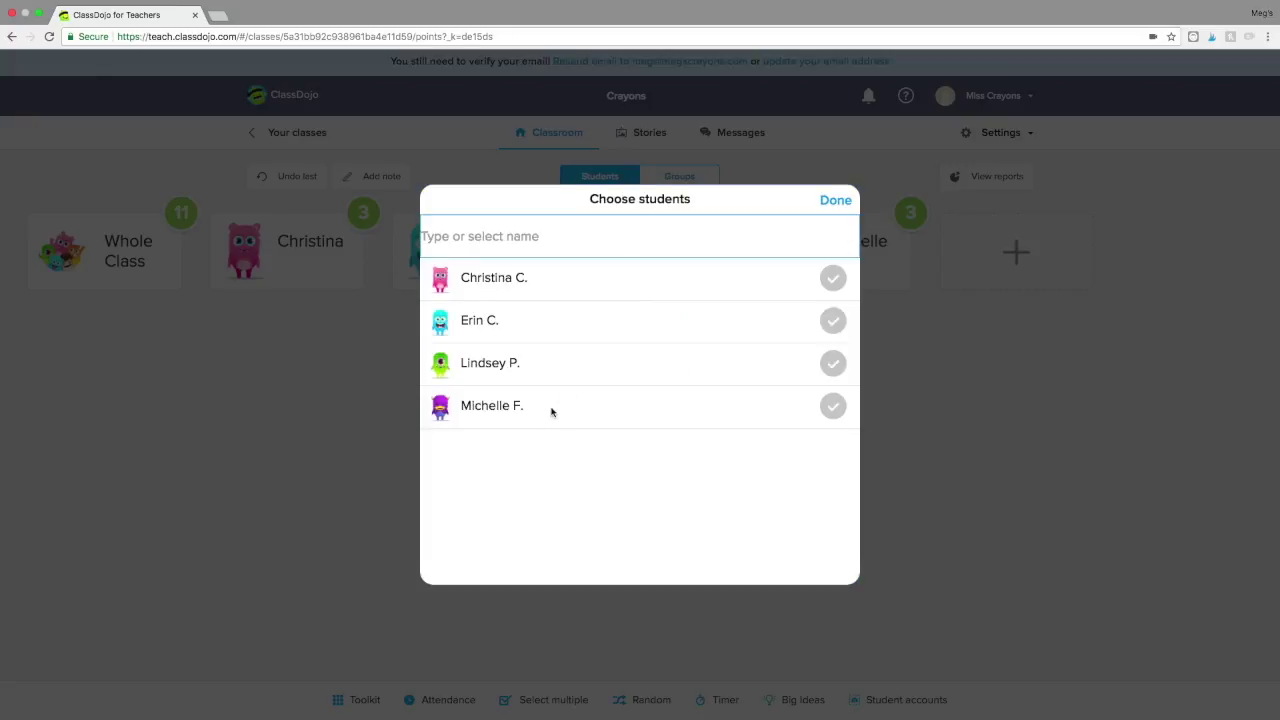
click(833, 278)
click(838, 411)
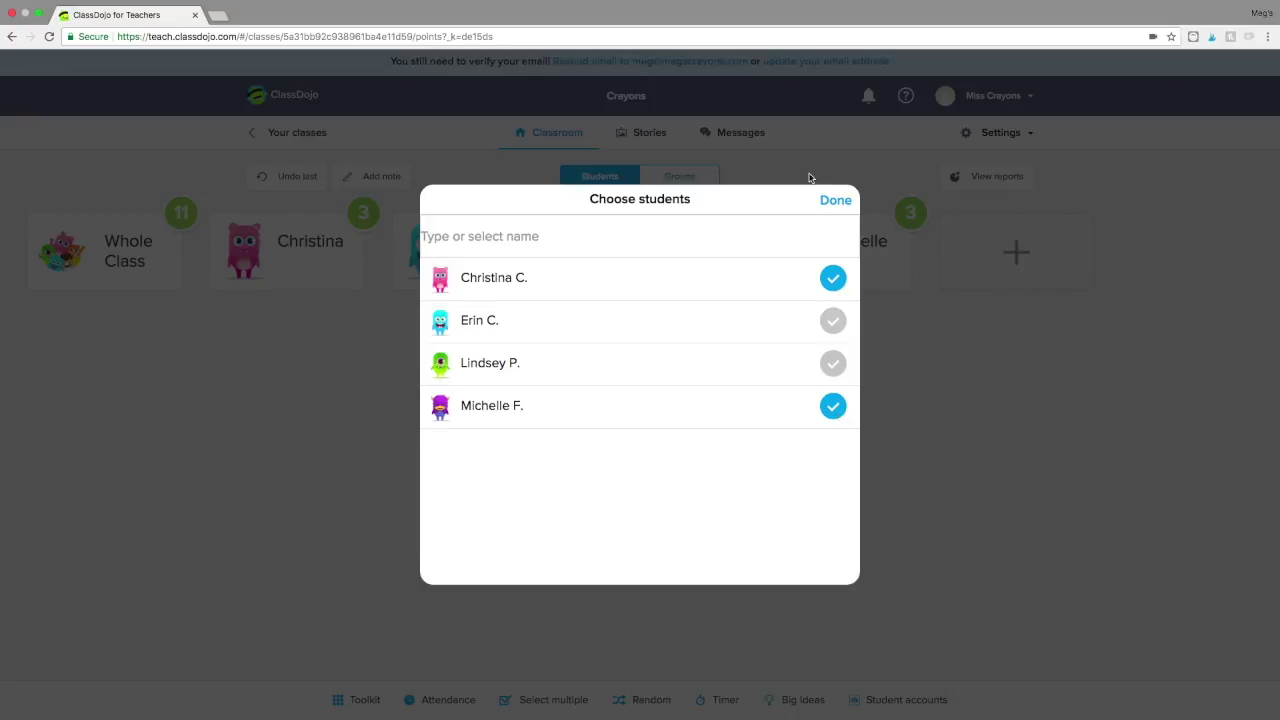
click(835, 201)
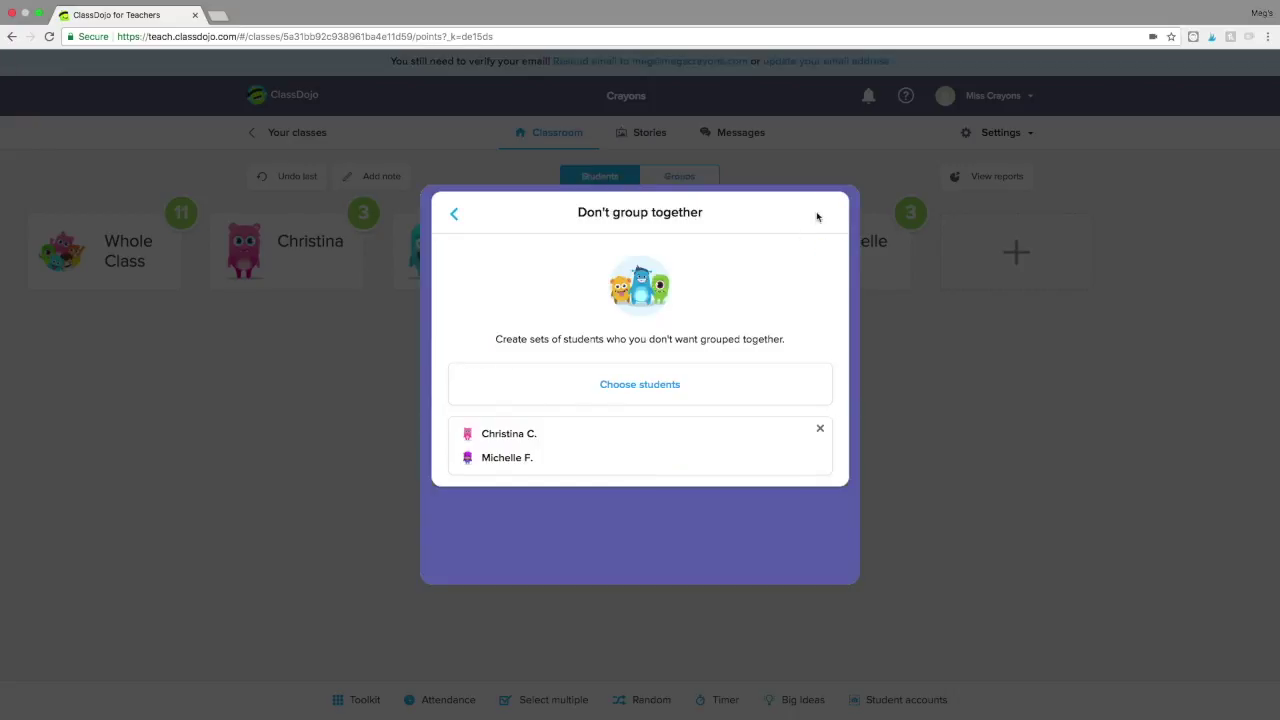
click(453, 214)
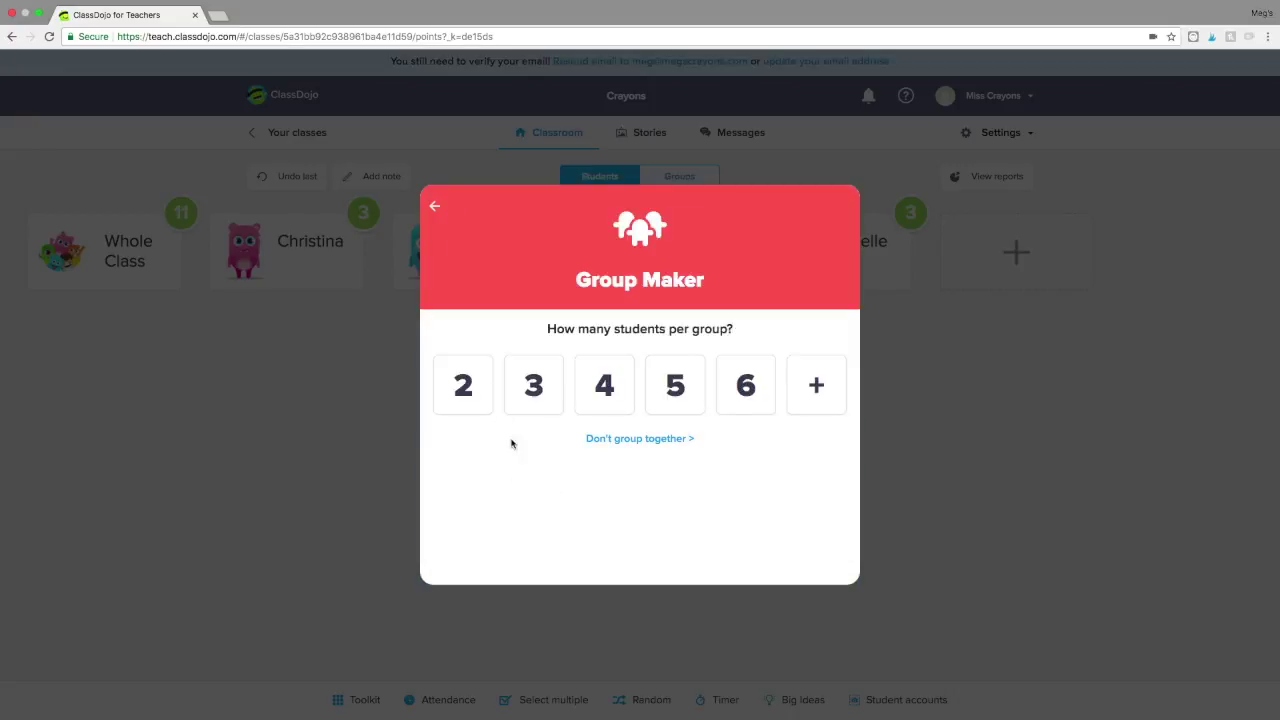
click(438, 208)
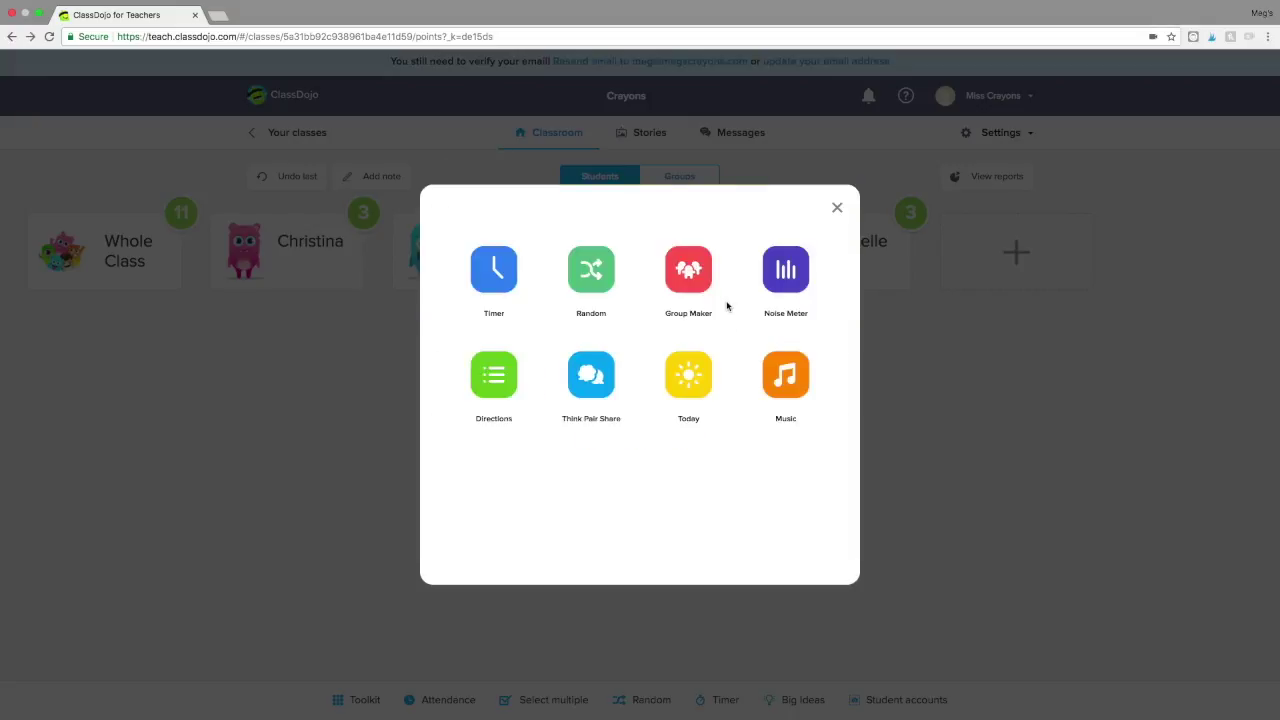
Step: View the generated student groups and the Noise Meter, and return to the classroom
click(761, 322)
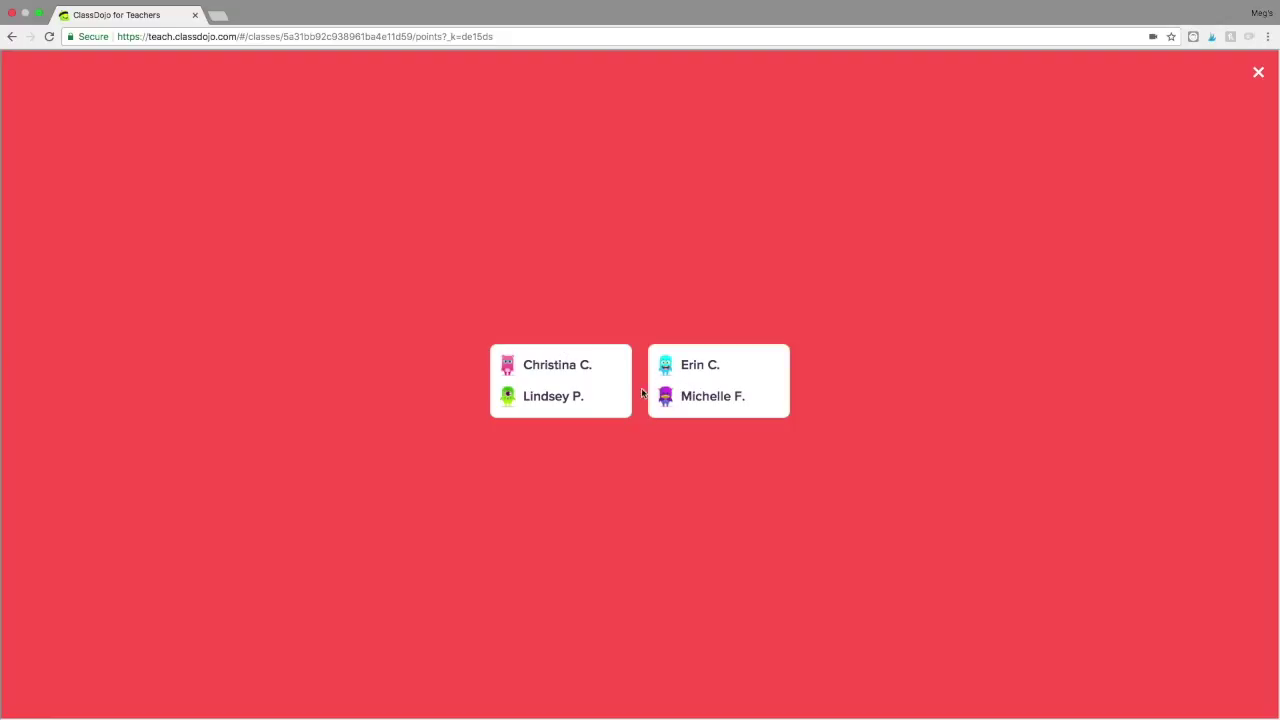
click(835, 402)
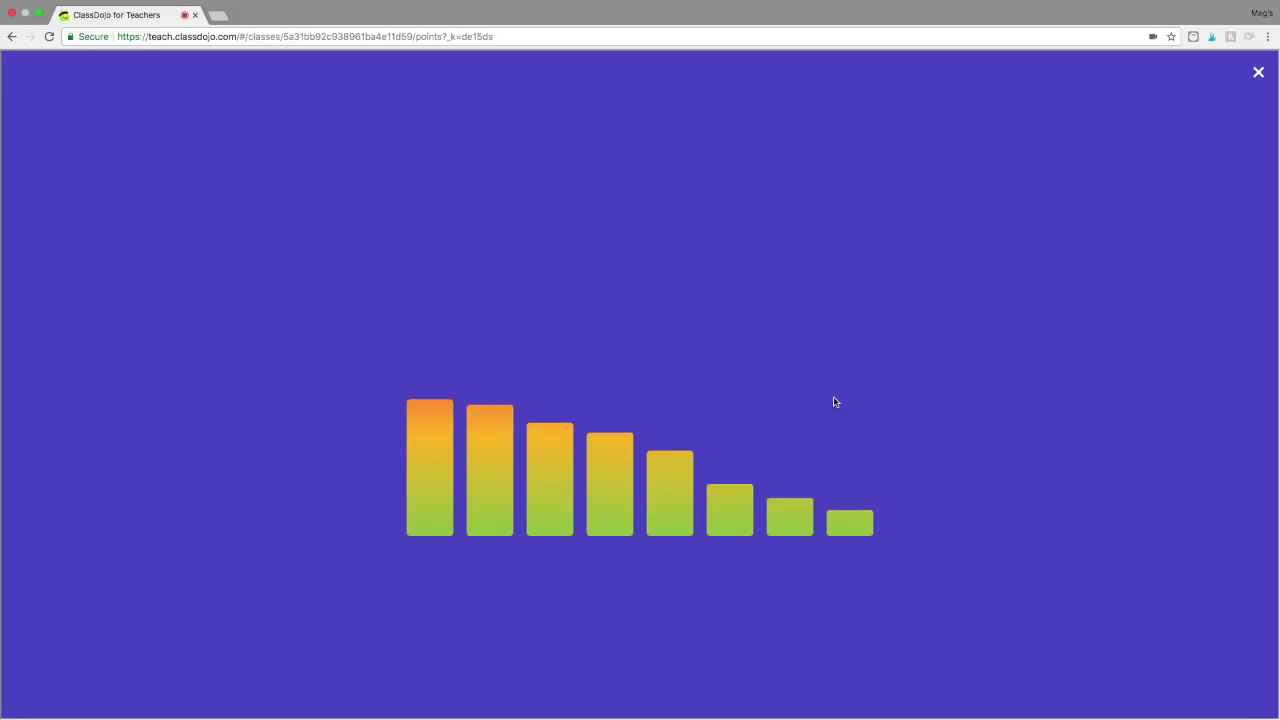
key(Escape)
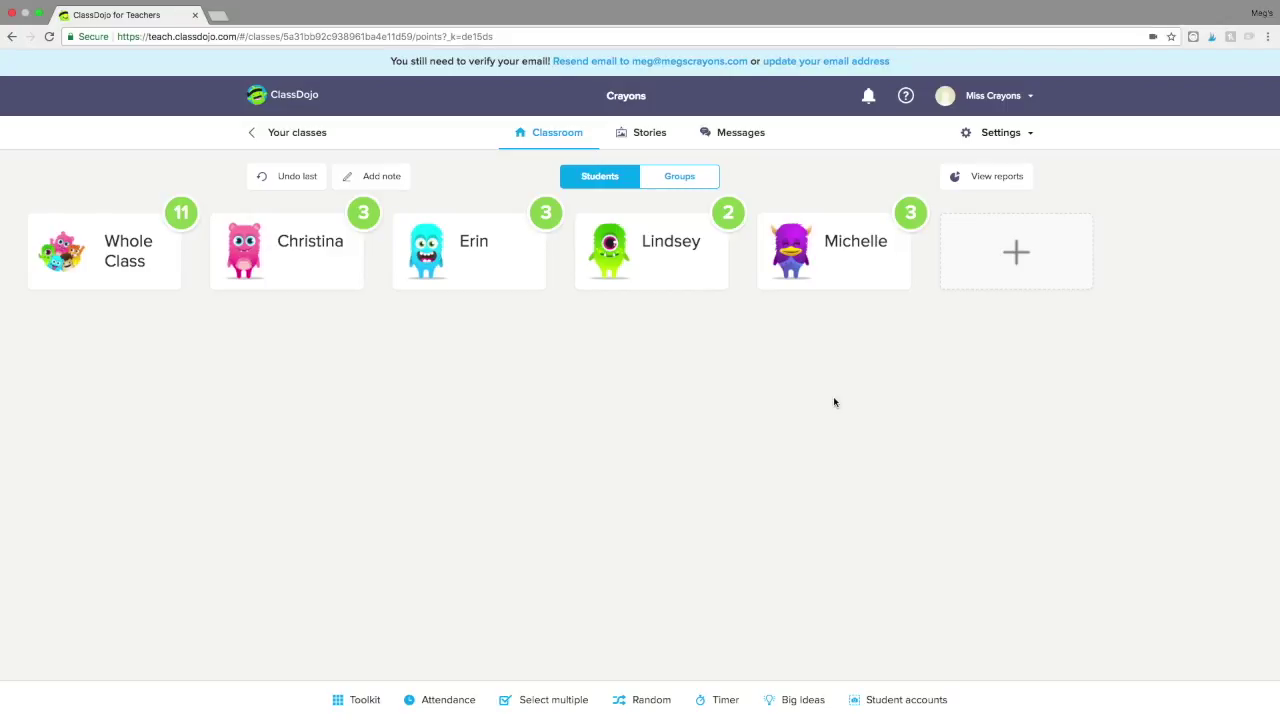
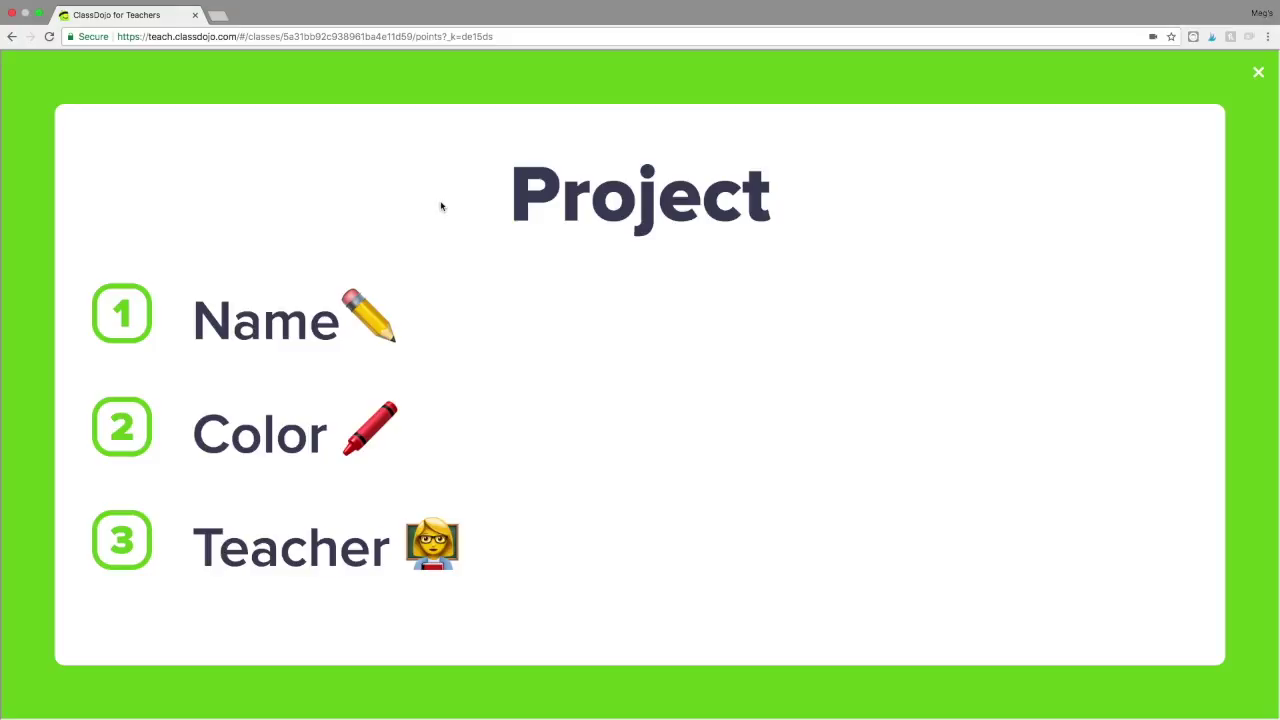
Step: View the Project directions and the Think Pair Share question about gratitude, and close the toolkit
key(Escape)
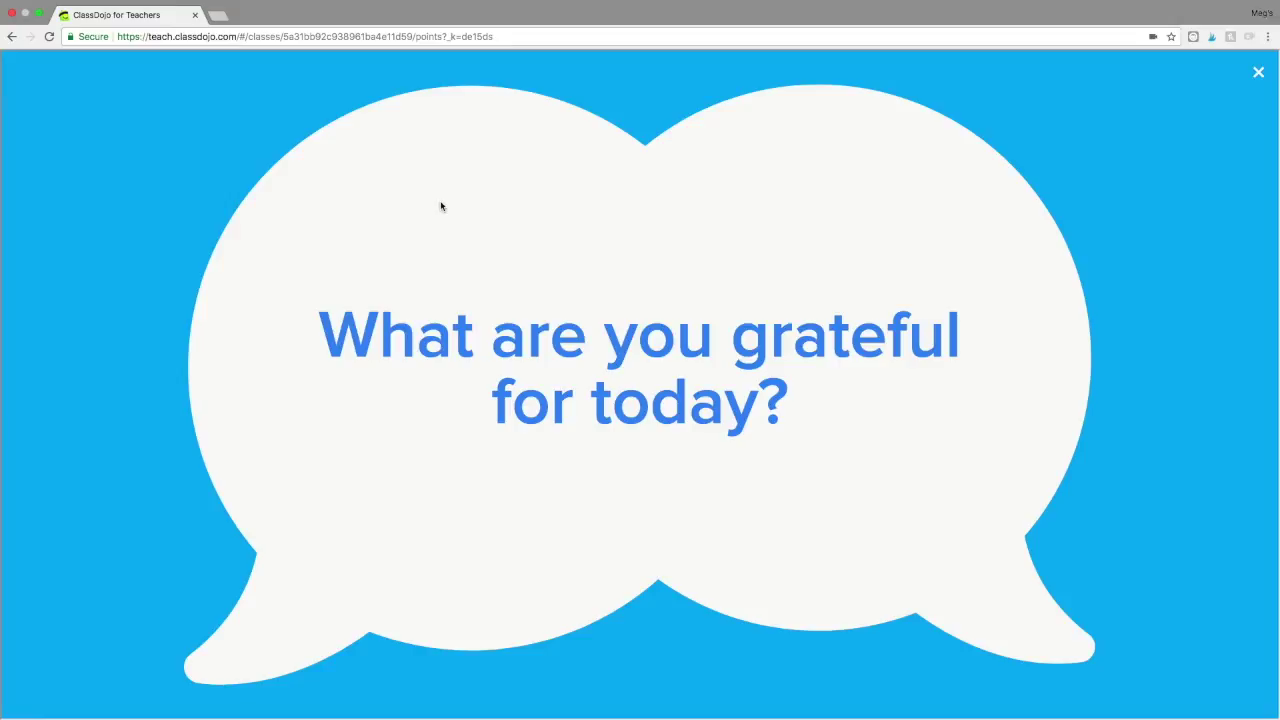
key(Escape)
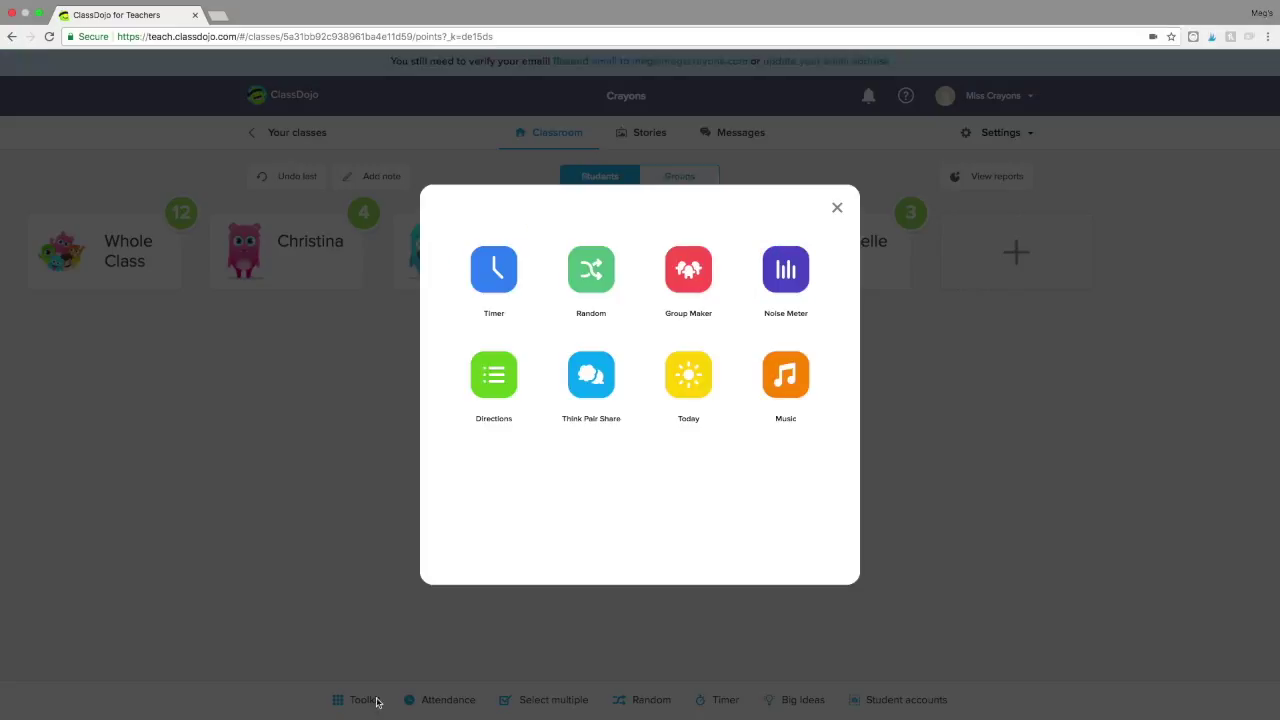
click(340, 706)
click(838, 212)
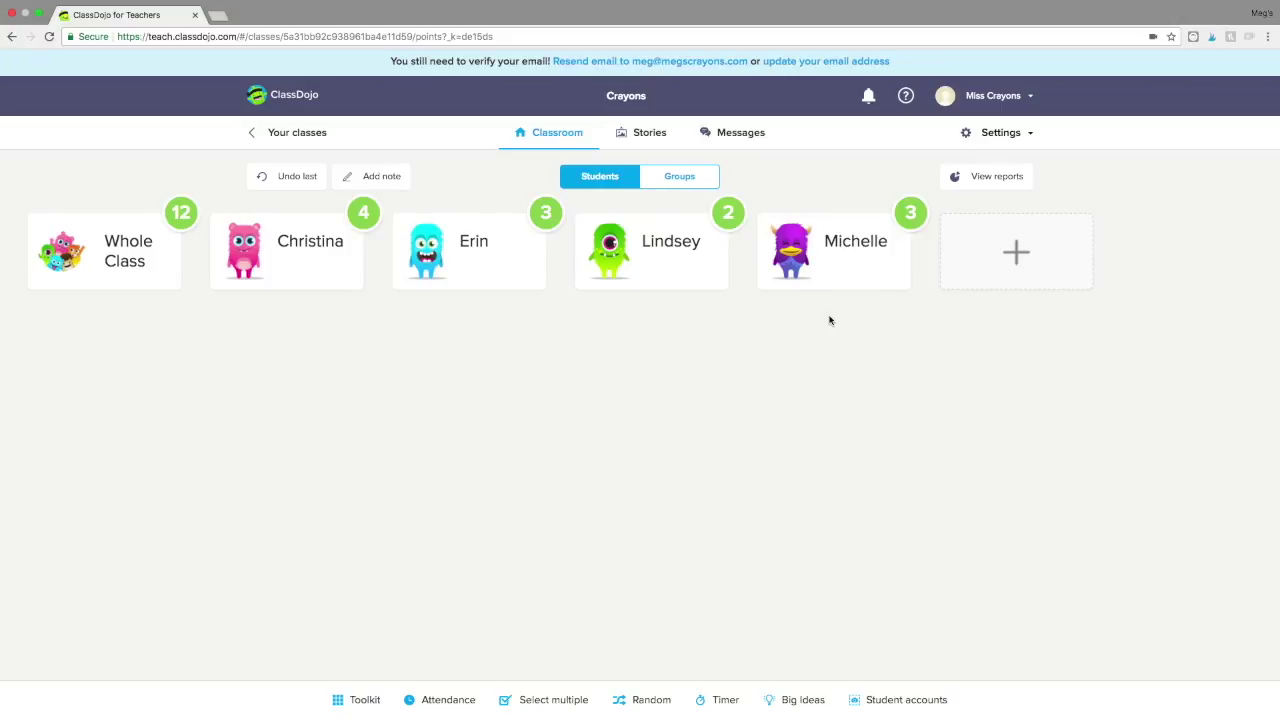